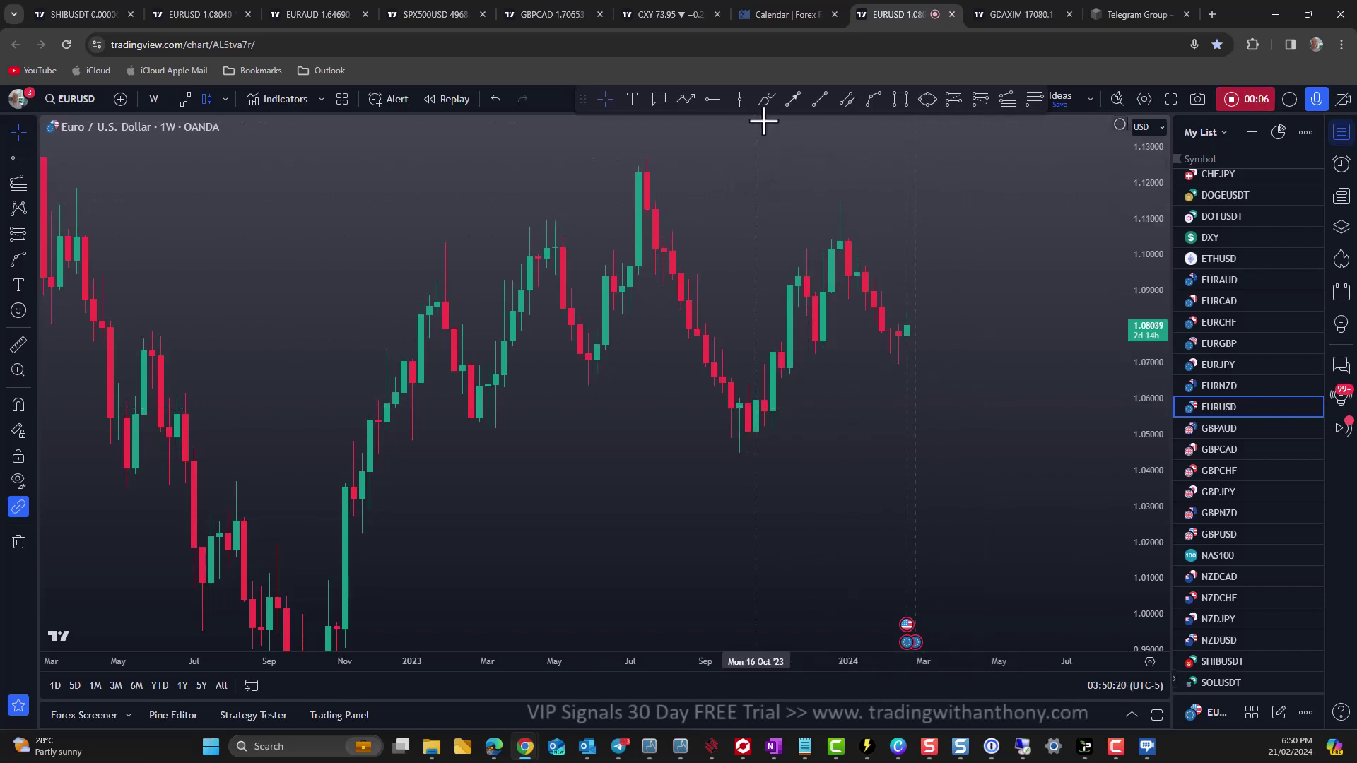
Draw a trend line from the October 2023 low to the January 2024 high on EURUSD weekly.
left_click(747, 459)
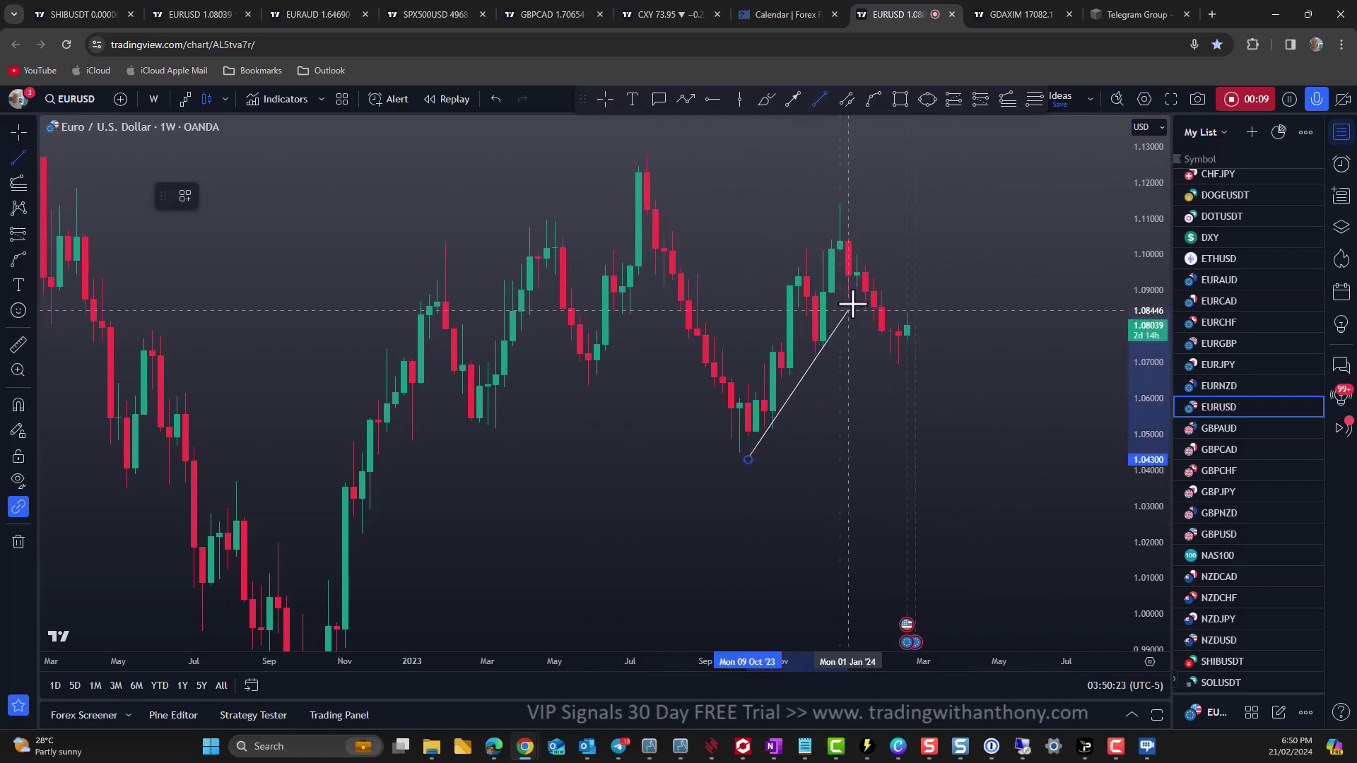
left_click(883, 269)
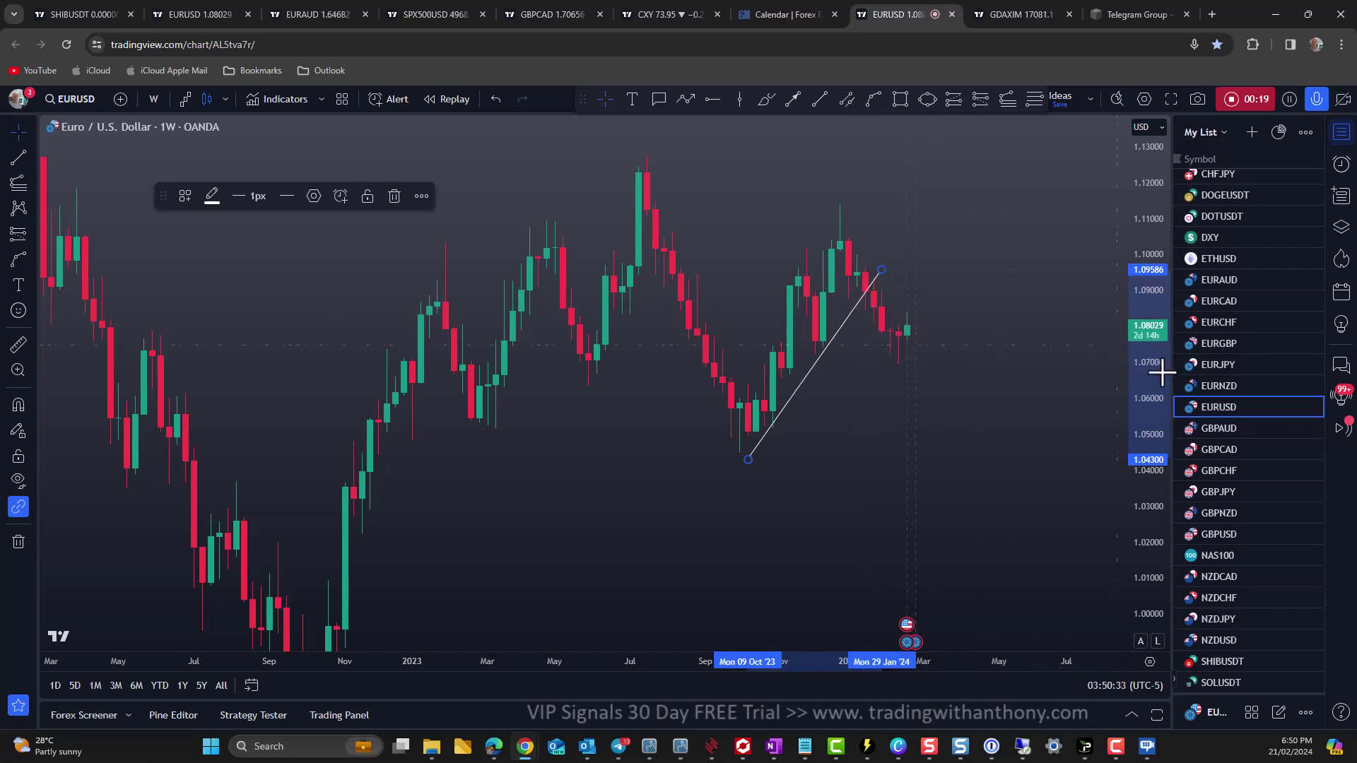
left_click_drag(1151, 372, 1150, 280)
scroll(956, 285, "down", 1)
left_click_drag(1002, 291, 991, 370)
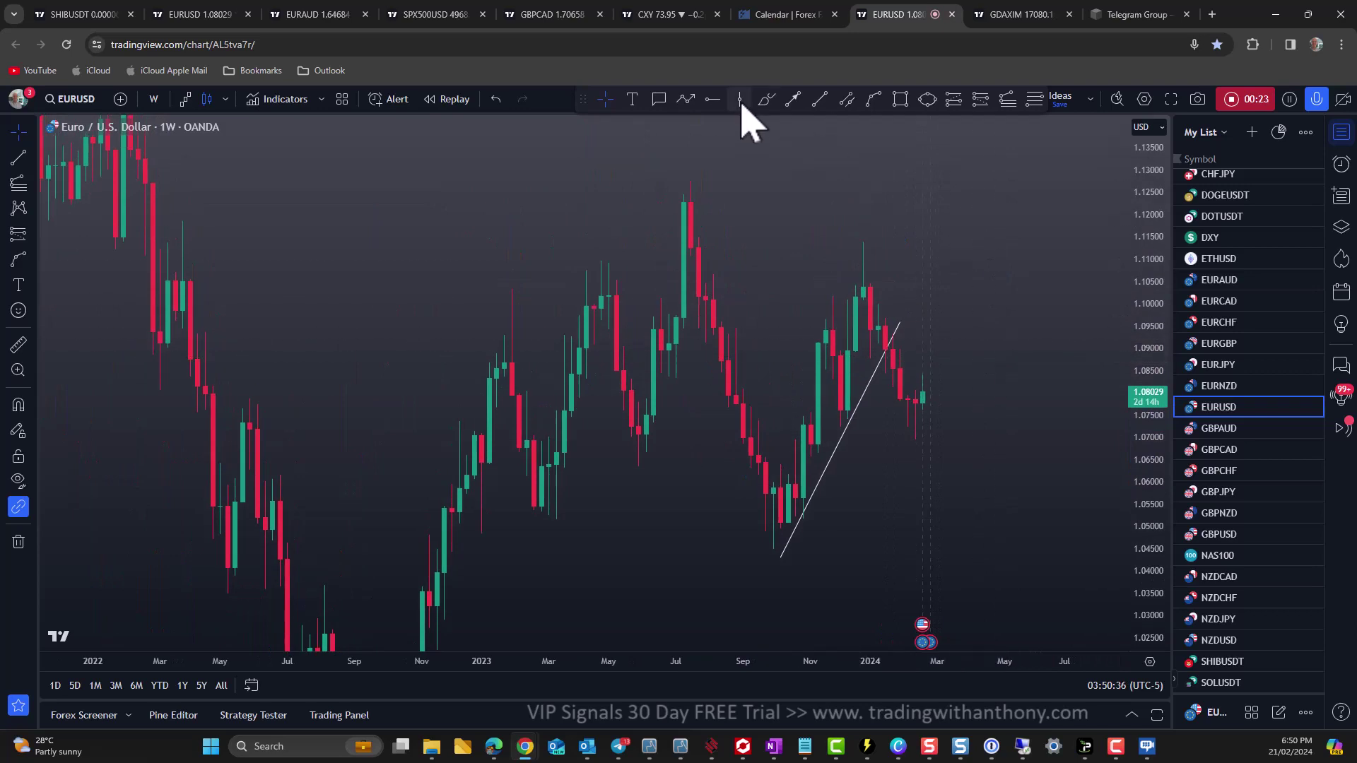
Place a horizontal ray at 1.08328 on the EURUSD weekly chart.
left_click(712, 102)
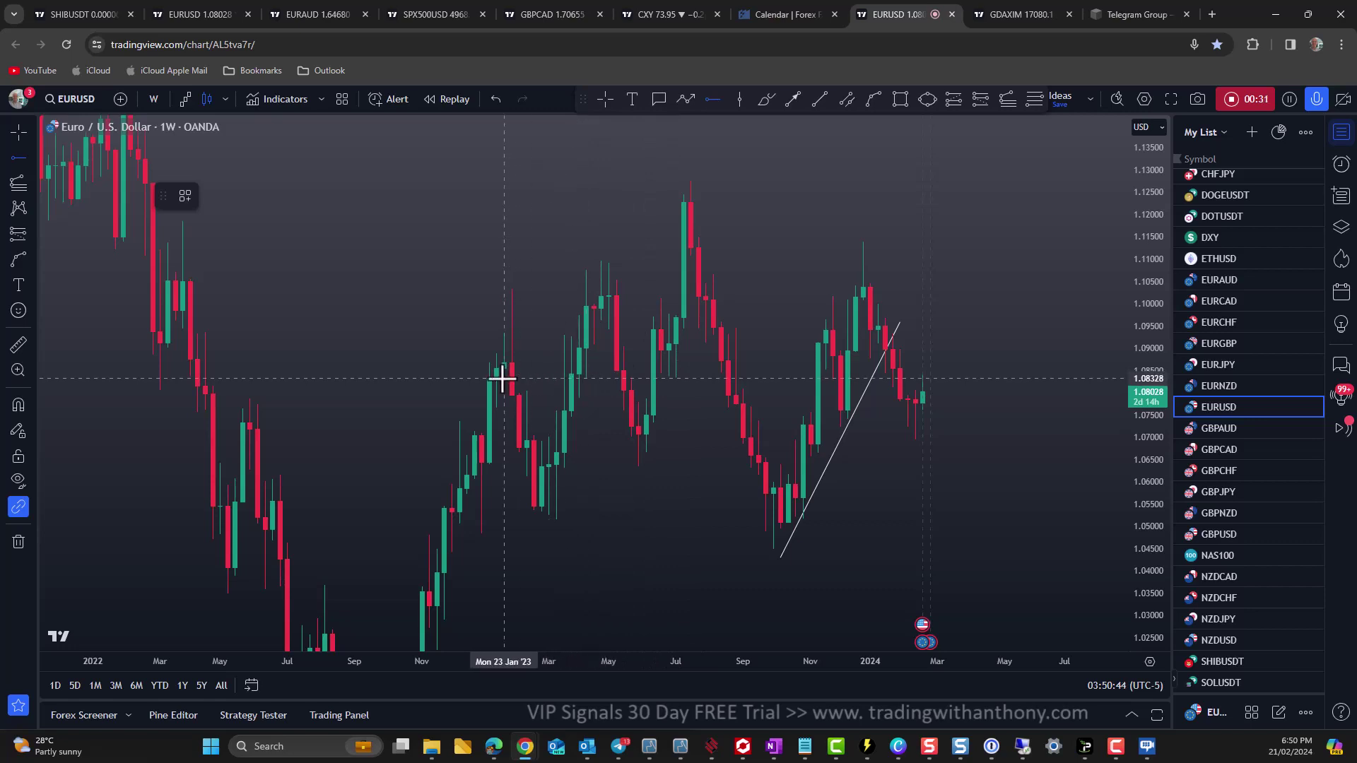
left_click(183, 379)
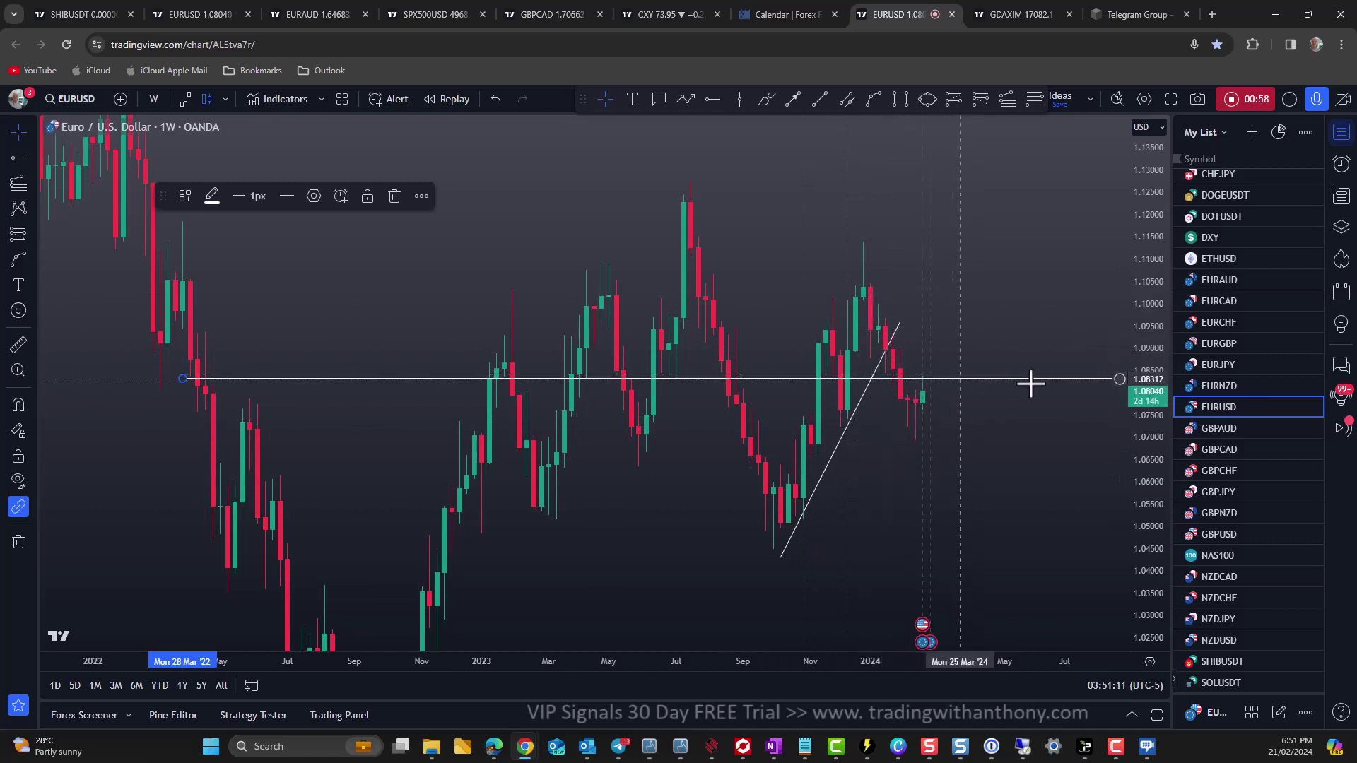
left_click_drag(919, 660, 863, 660)
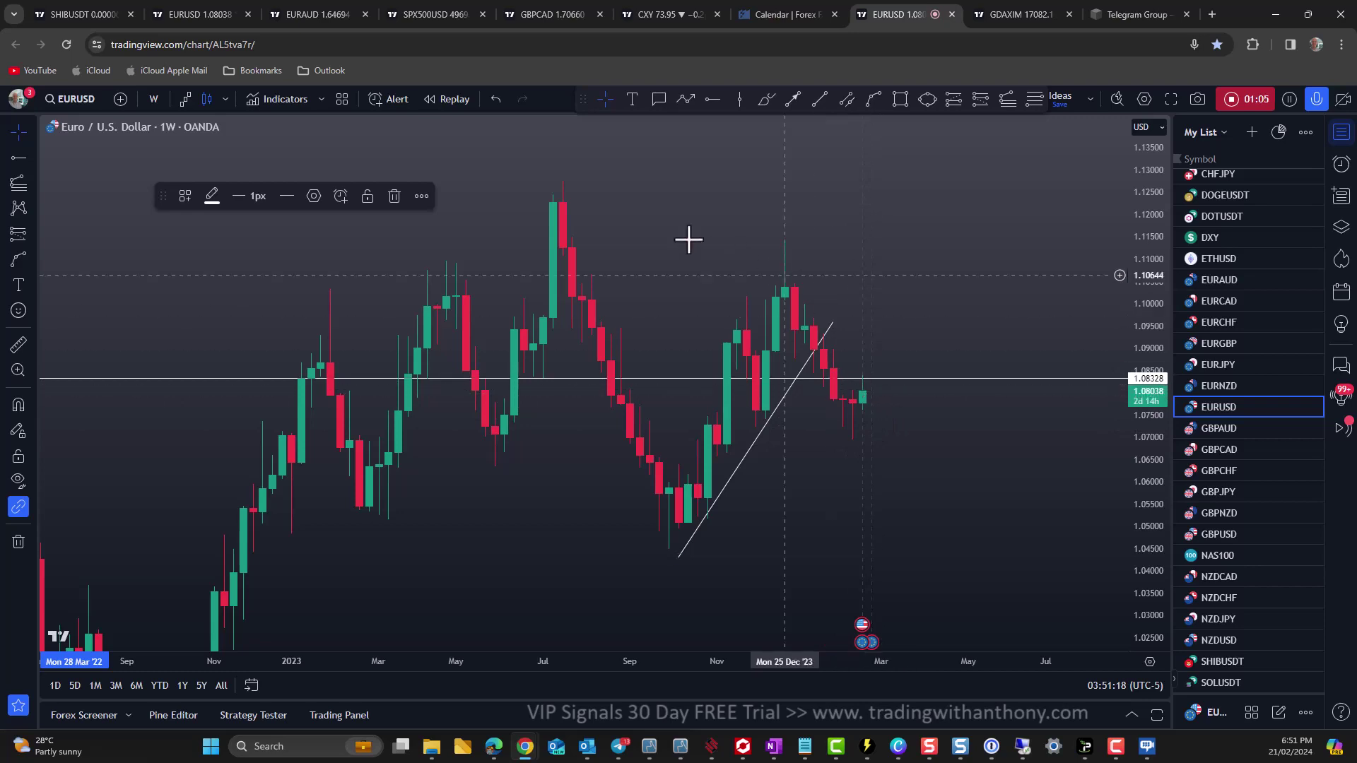
Switch EURUSD to the 1-day timeframe and stretch the price scale.
left_click(153, 99)
left_click(172, 453)
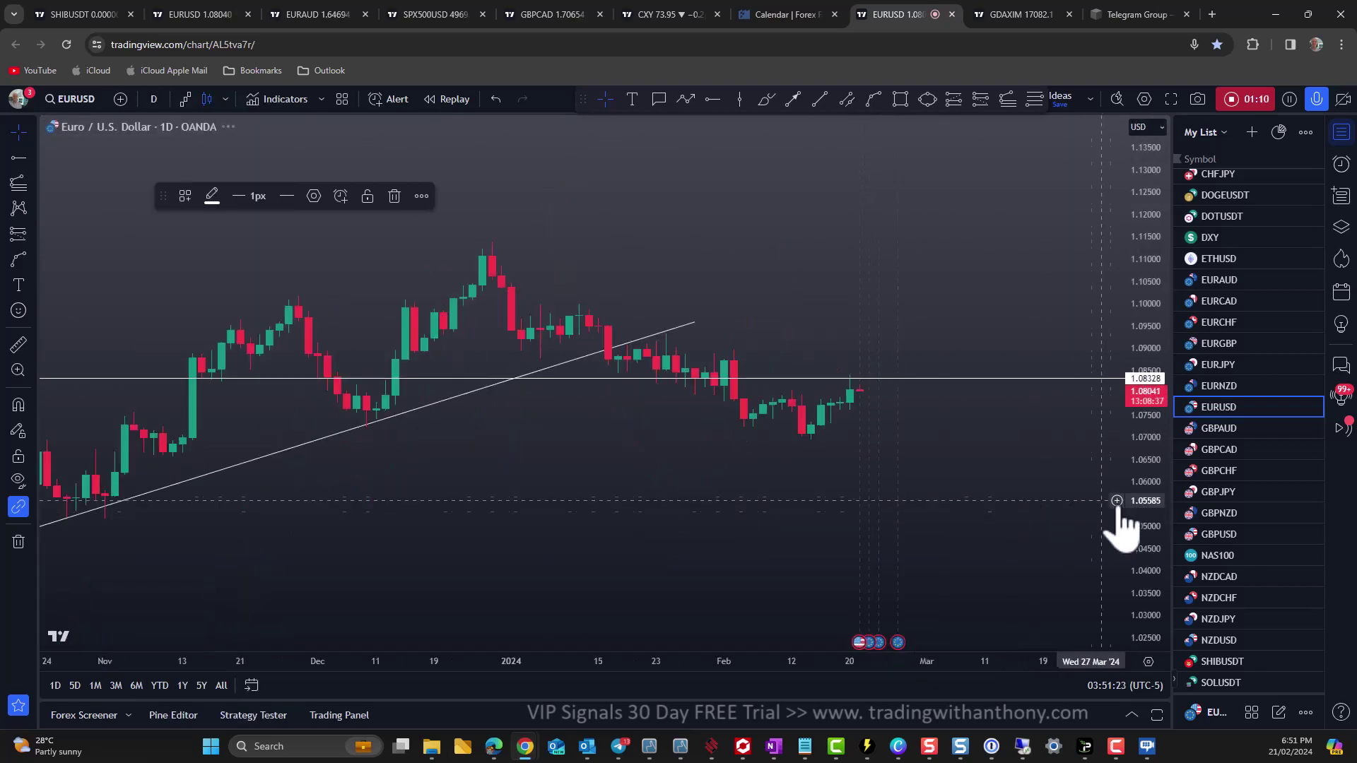
left_click_drag(1124, 527, 714, 263)
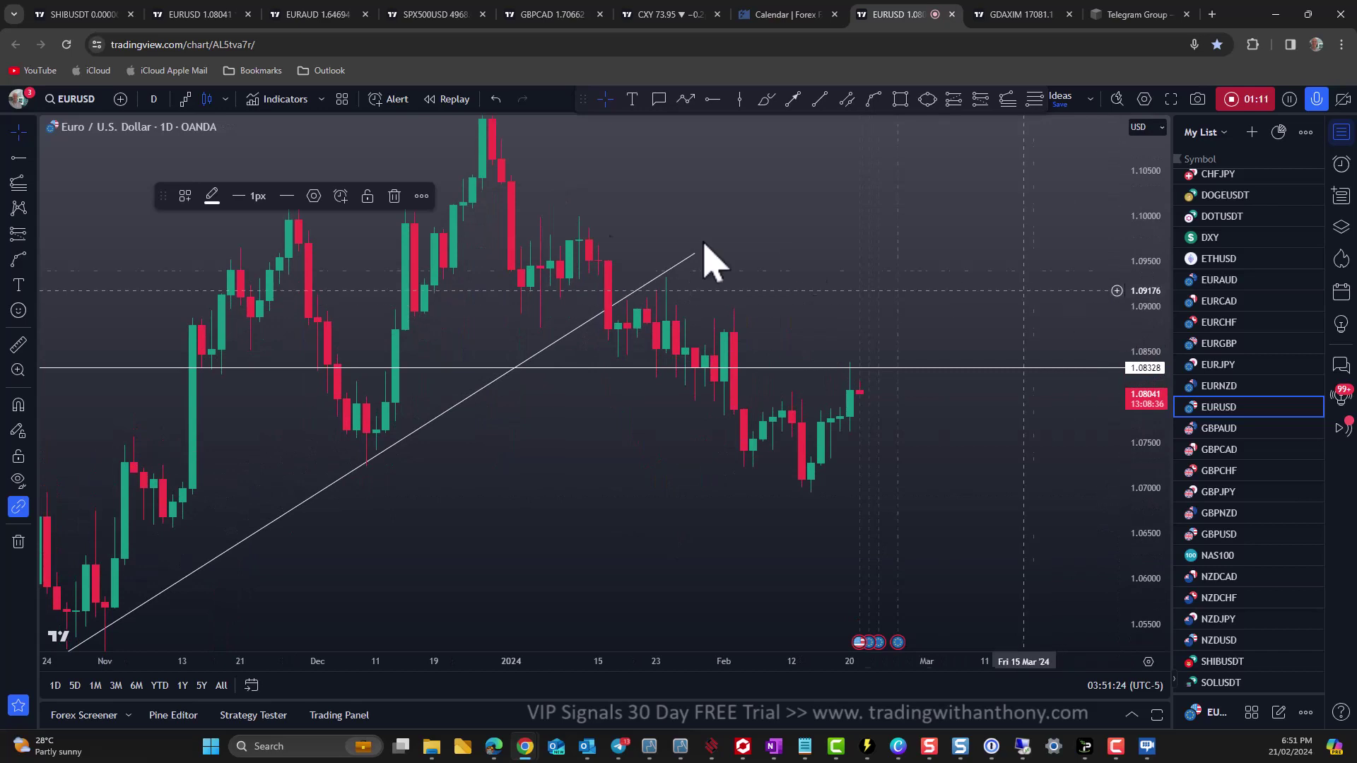
Move the trend line's upper end to fit the daily candles, viewing September onward.
left_click(23, 132)
left_click(927, 296)
left_click_drag(694, 255, 656, 282)
left_click_drag(872, 252, 927, 261)
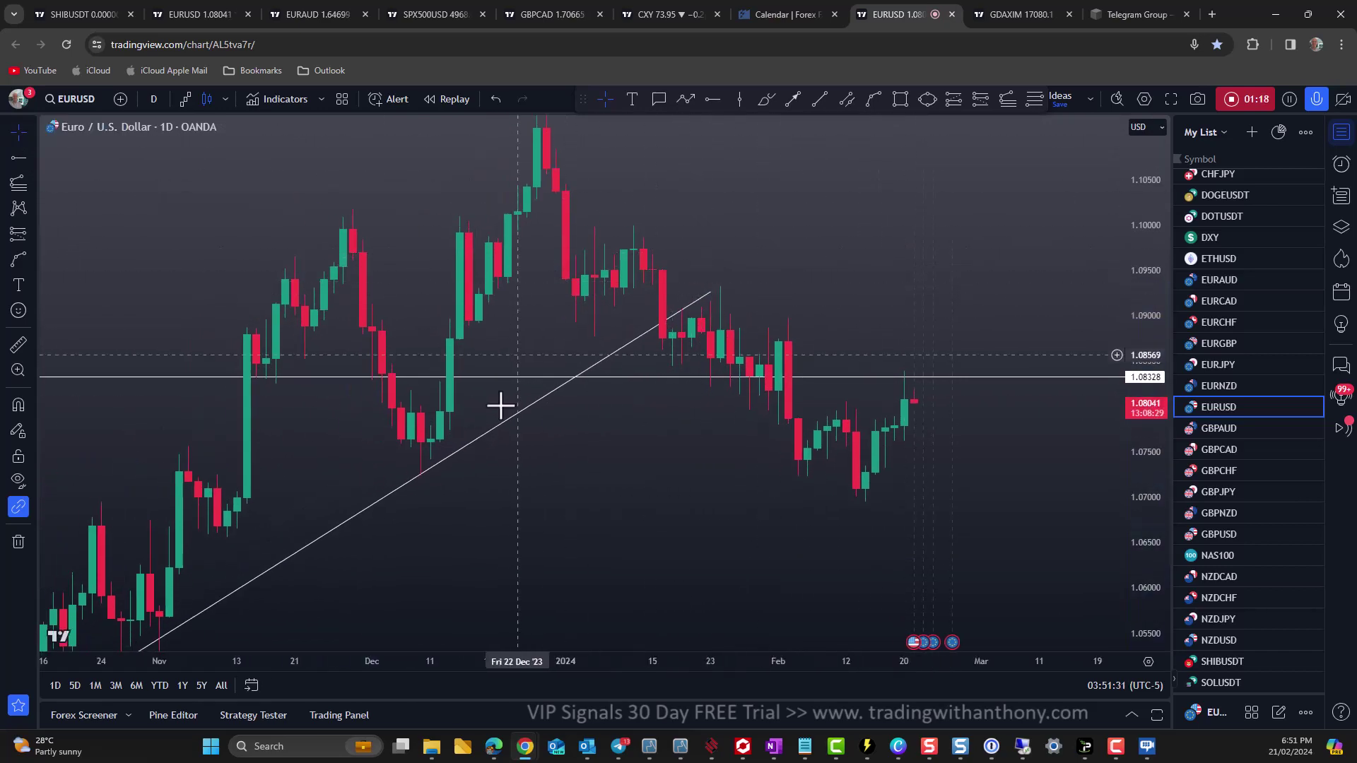
left_click_drag(500, 403, 601, 537)
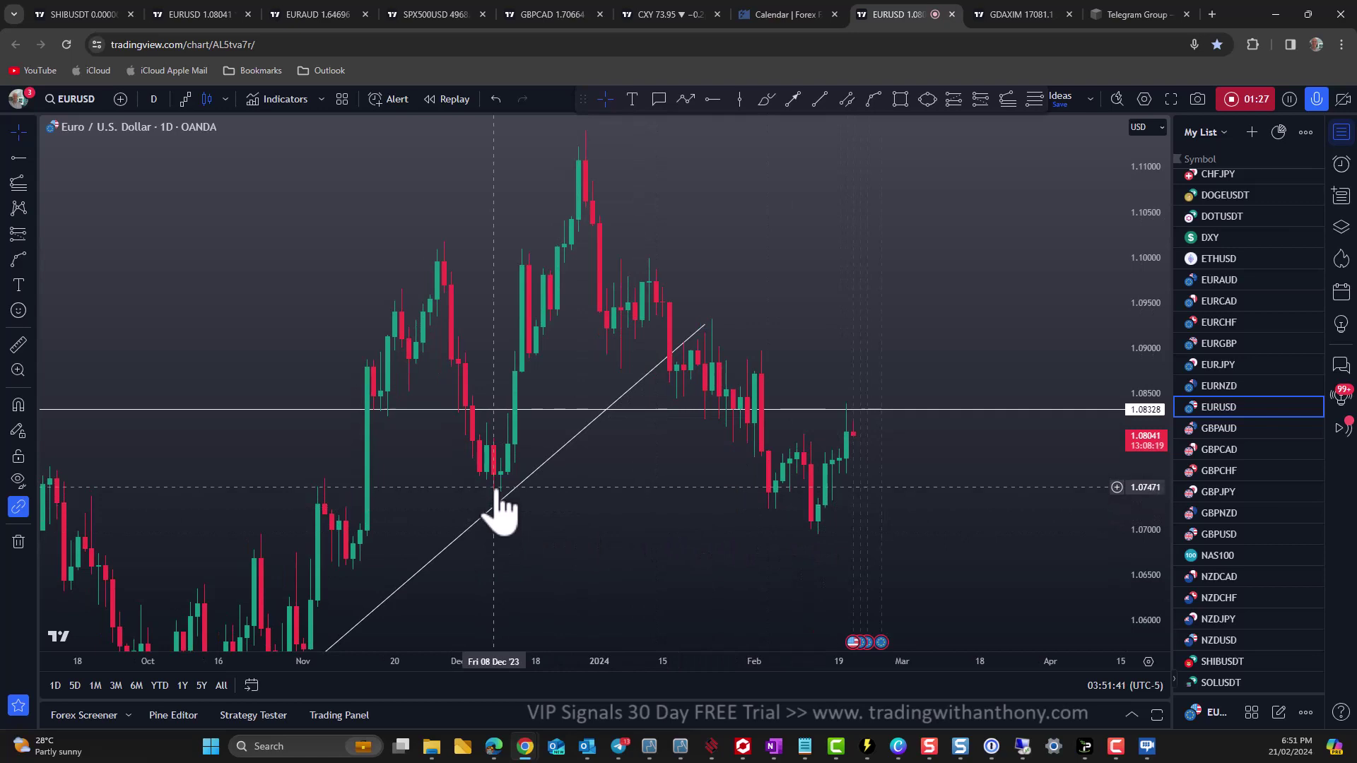
Draw two demand-zone rectangles into March, around 1.0653–1.0667 and near 1.0550.
left_click(901, 100)
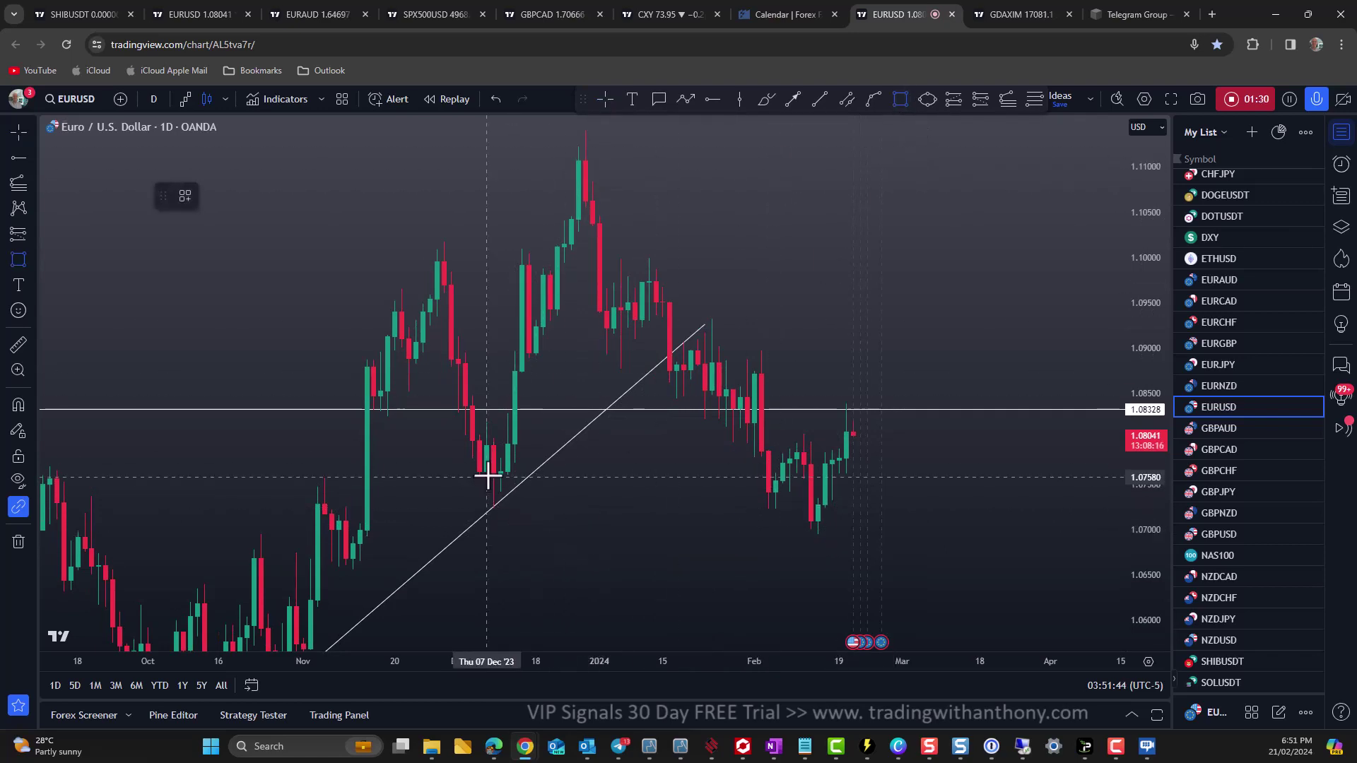
left_click(967, 506)
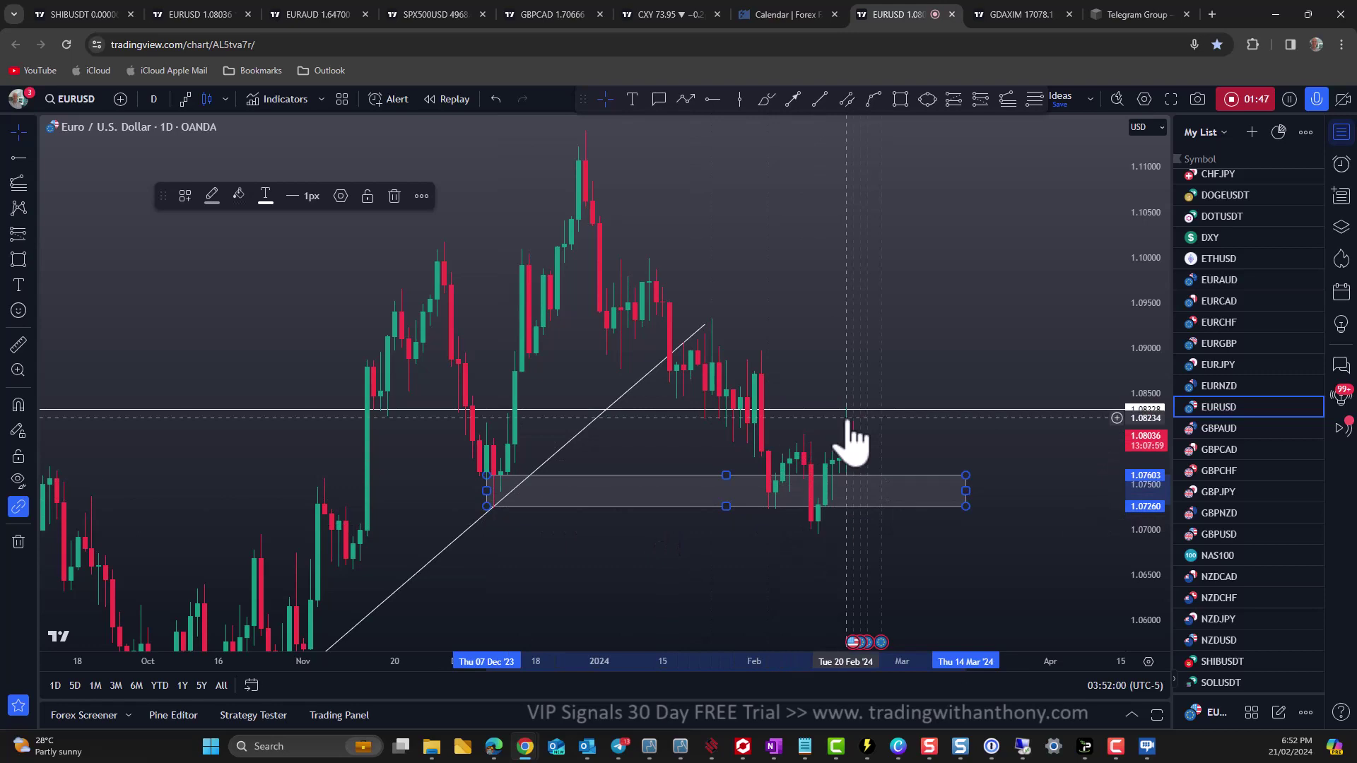
left_click(901, 101)
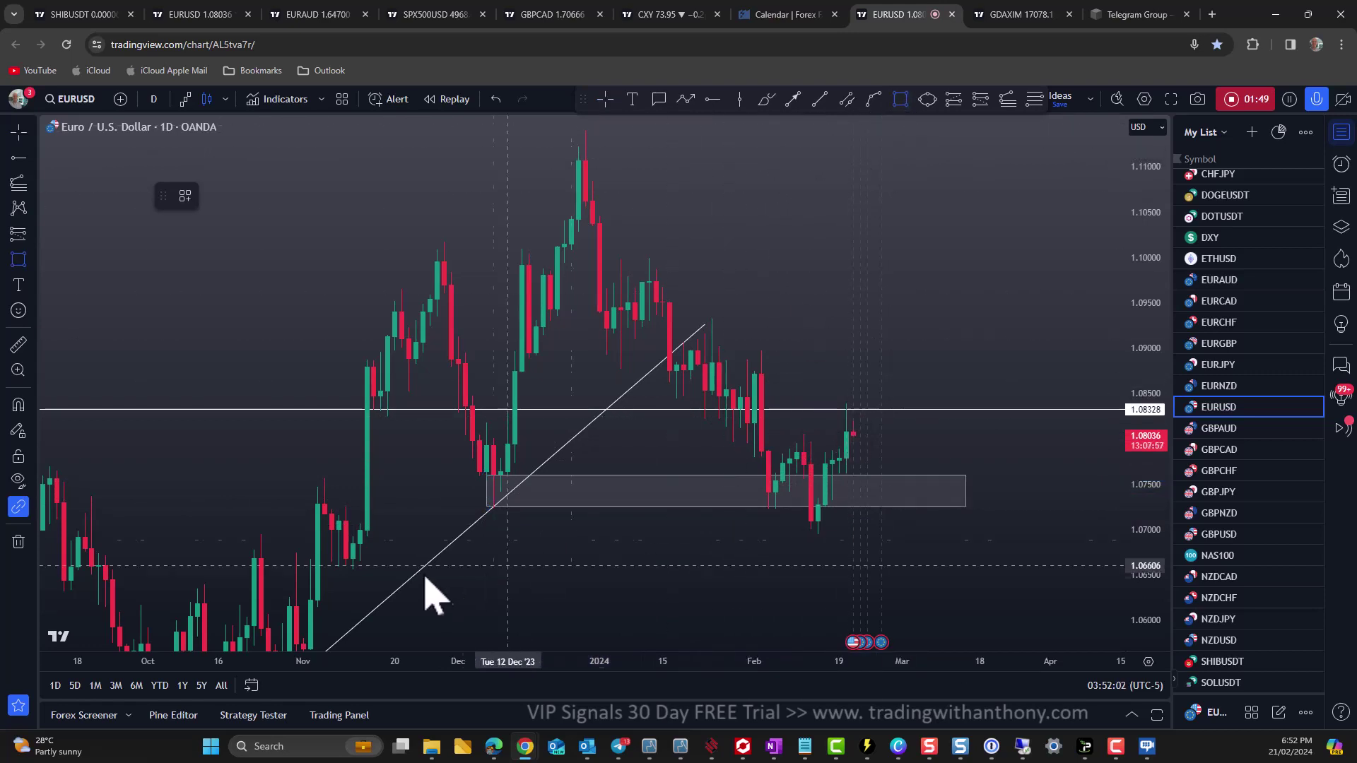
left_click(339, 560)
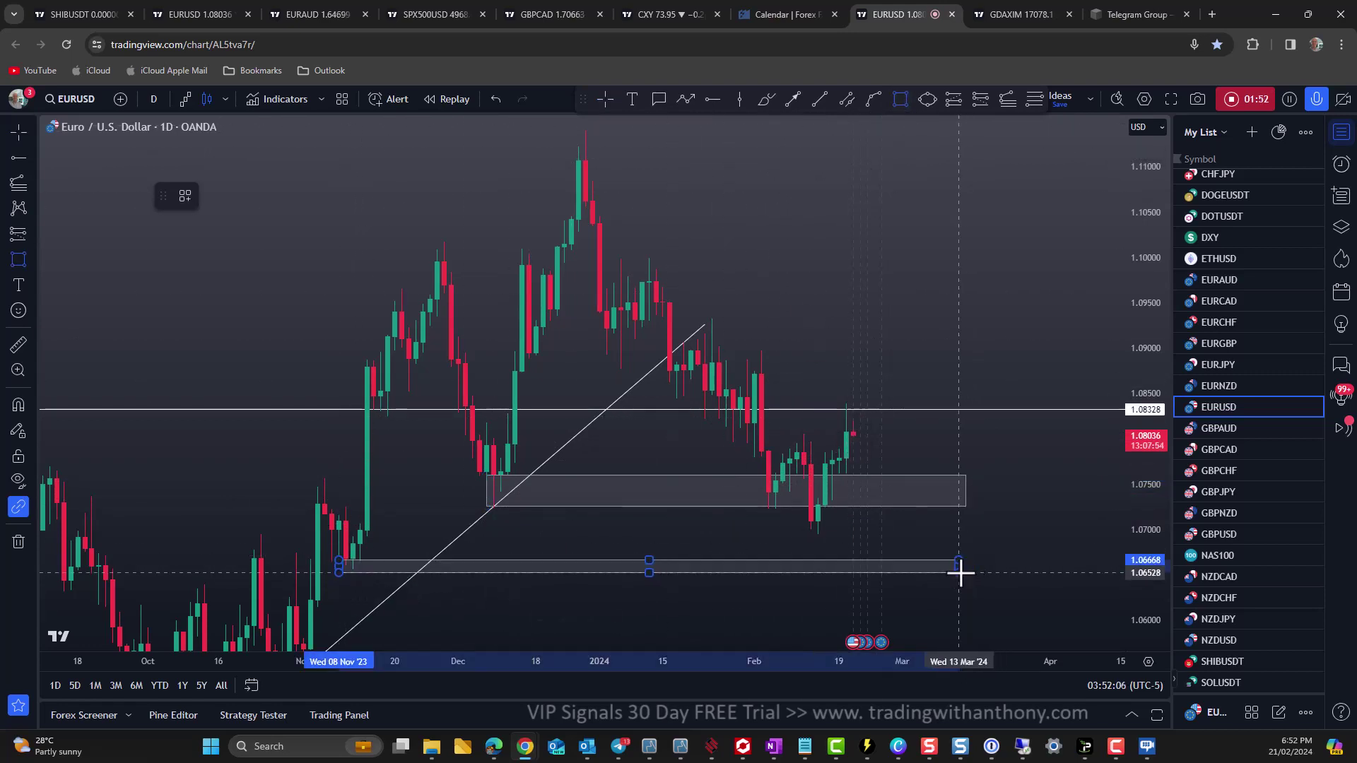
left_click(966, 573)
left_click_drag(1029, 556, 1030, 424)
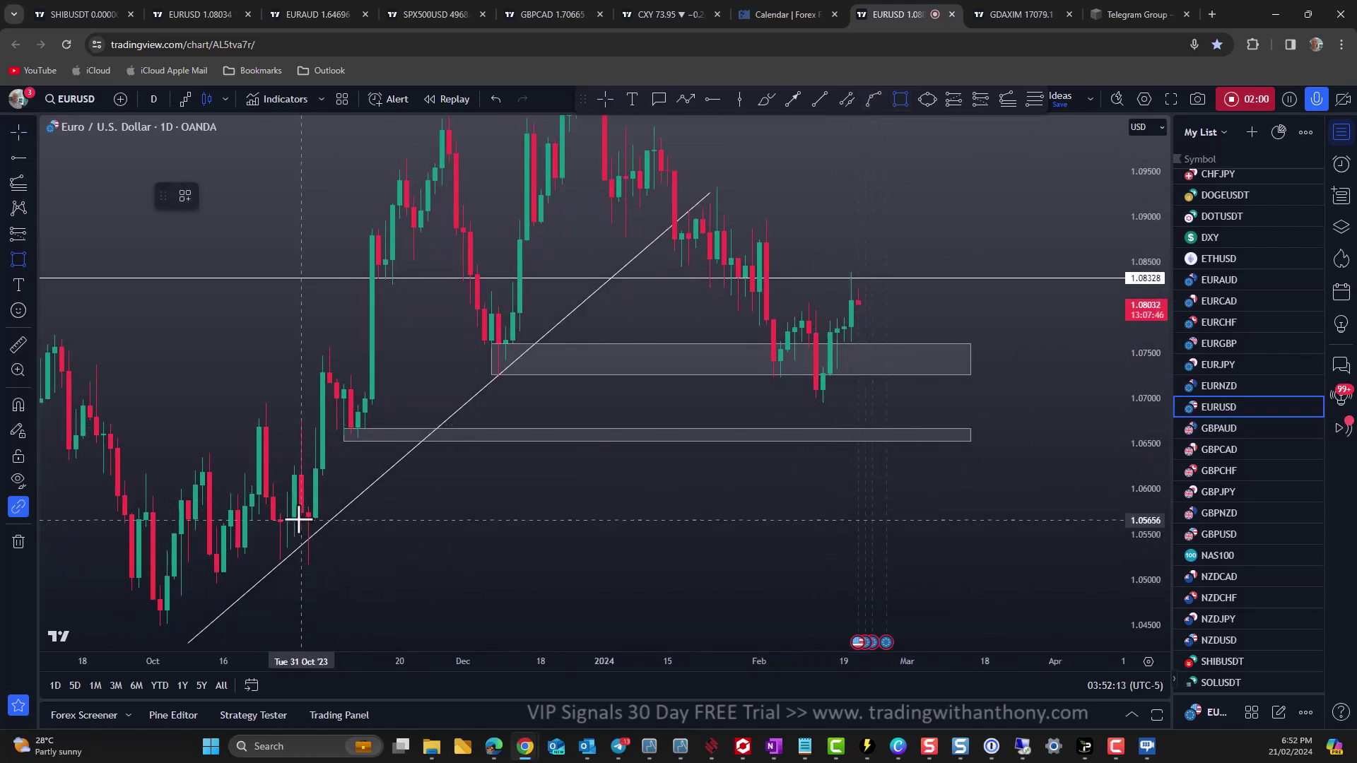
left_click(971, 544)
left_click_drag(997, 363, 922, 469)
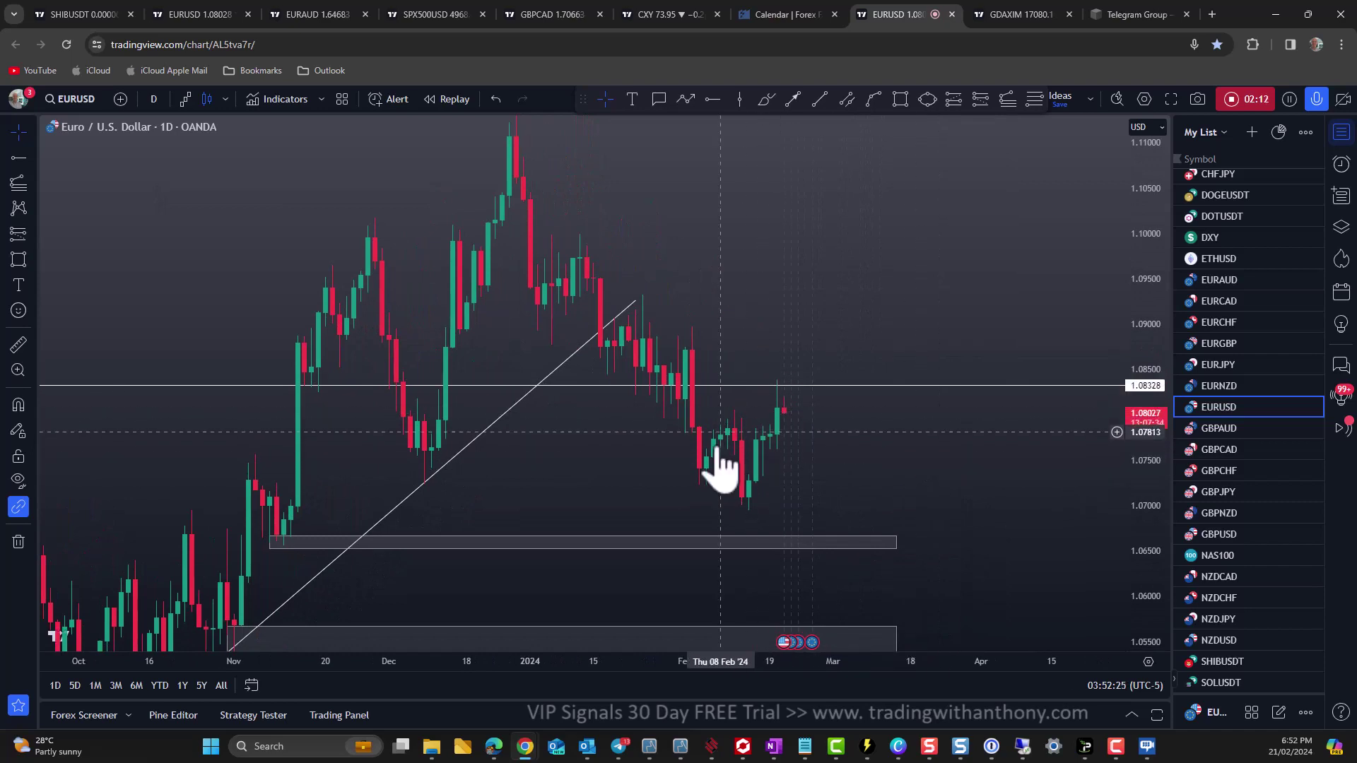
Draw the ChoCh line across the mid-February swing near 1.0805.
left_click(817, 99)
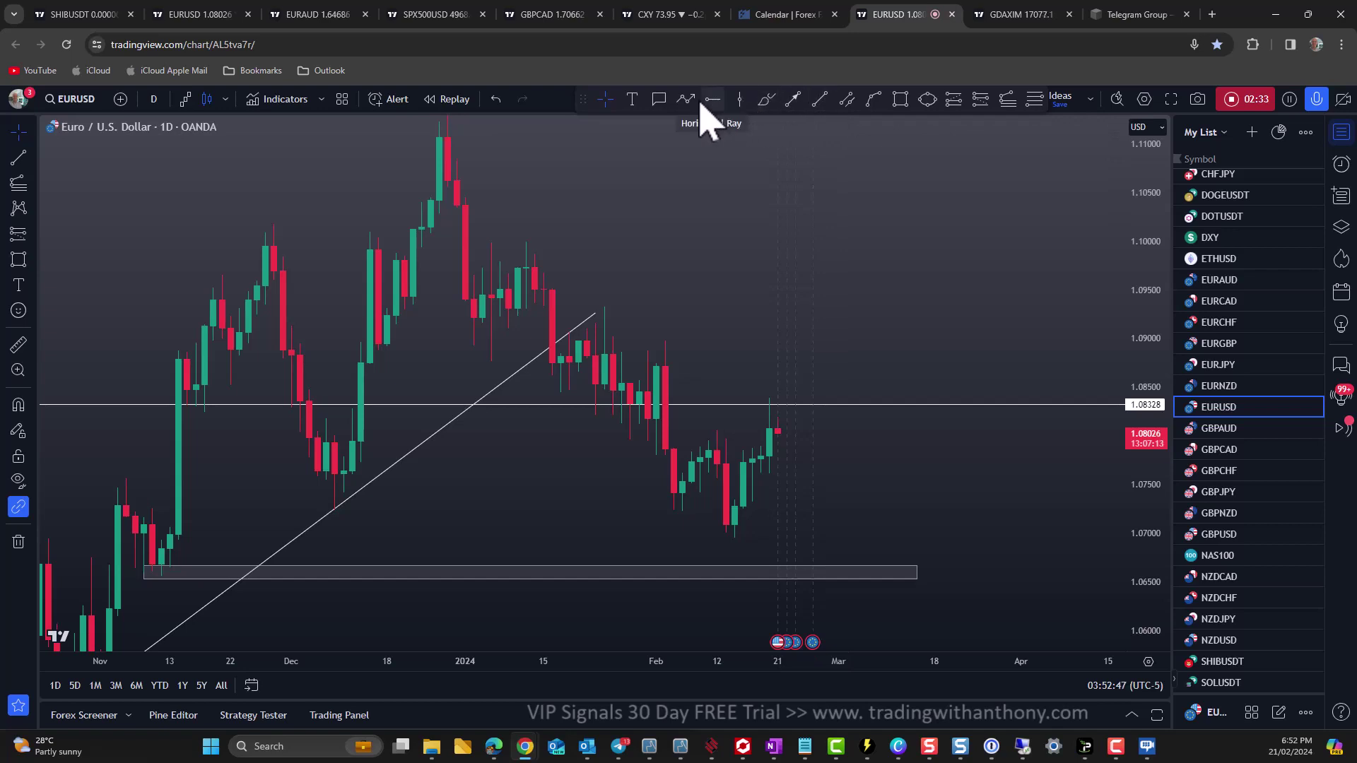
left_click(793, 99)
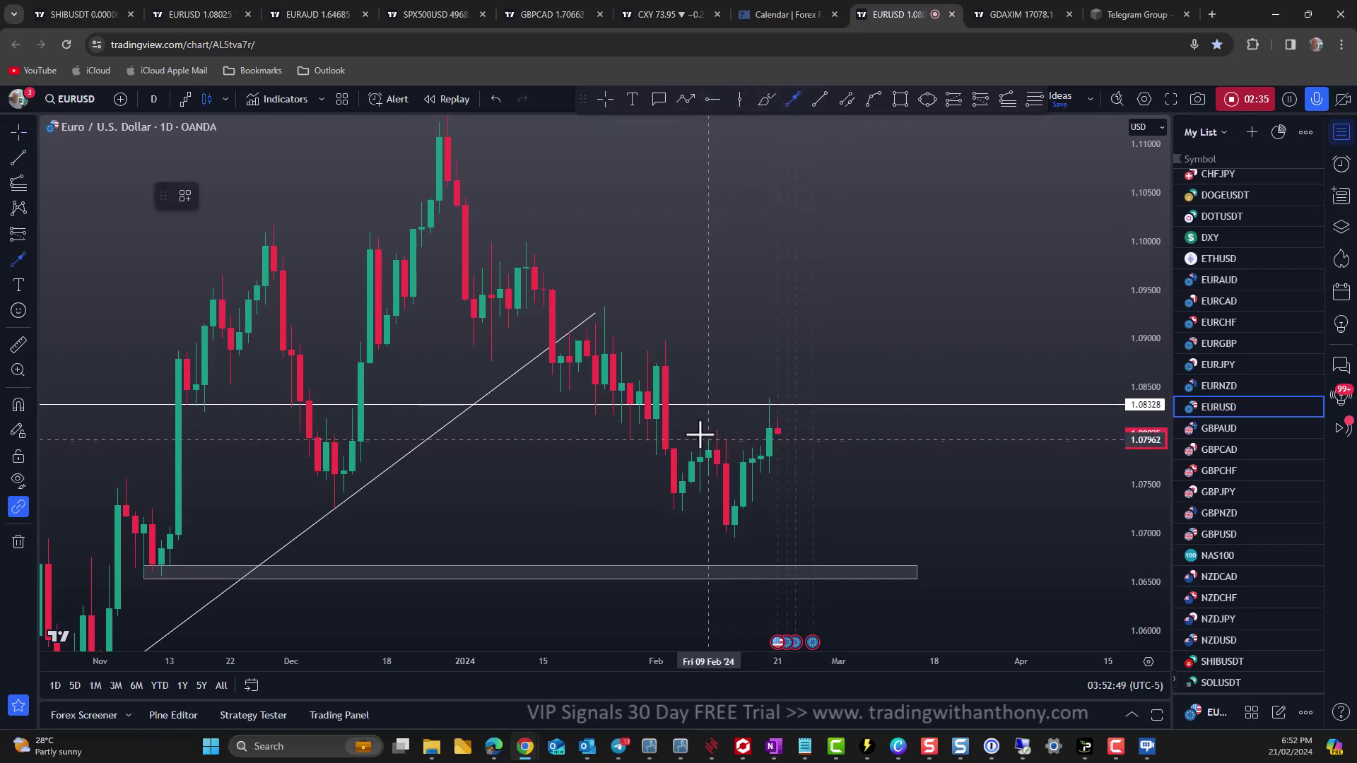
left_click(762, 430)
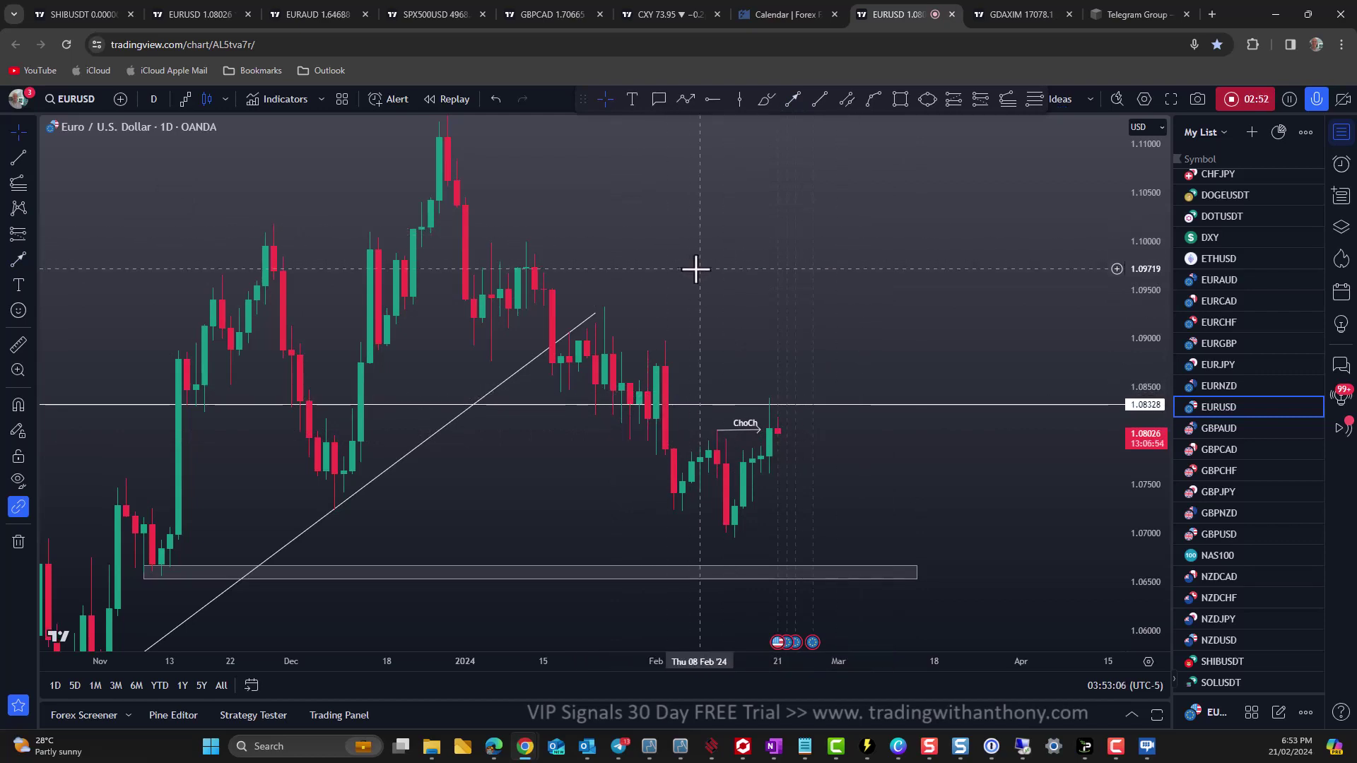
left_click_drag(727, 265, 750, 271)
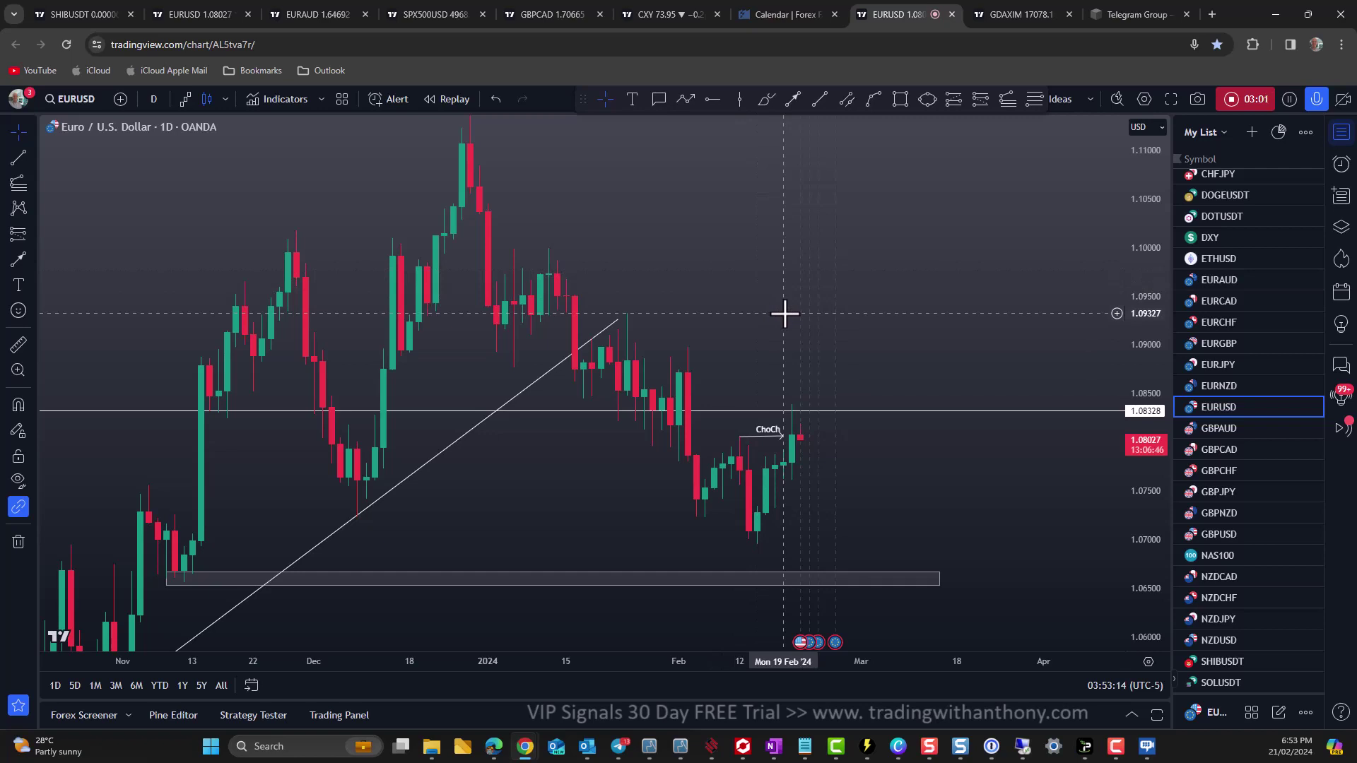
left_click_drag(792, 316, 883, 294)
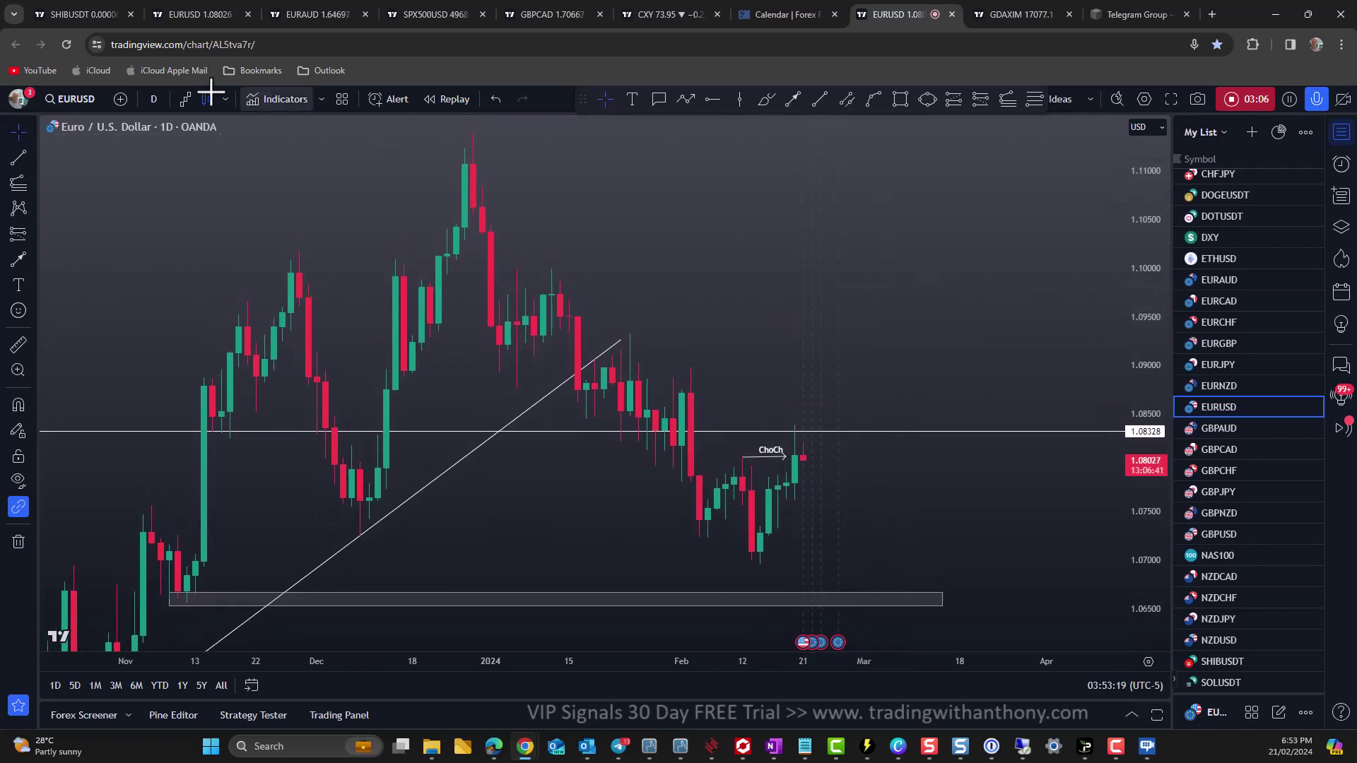
Search Symbol Search for DXY and load the TVC U.S. Dollar Index chart.
left_click(72, 104)
type("E")
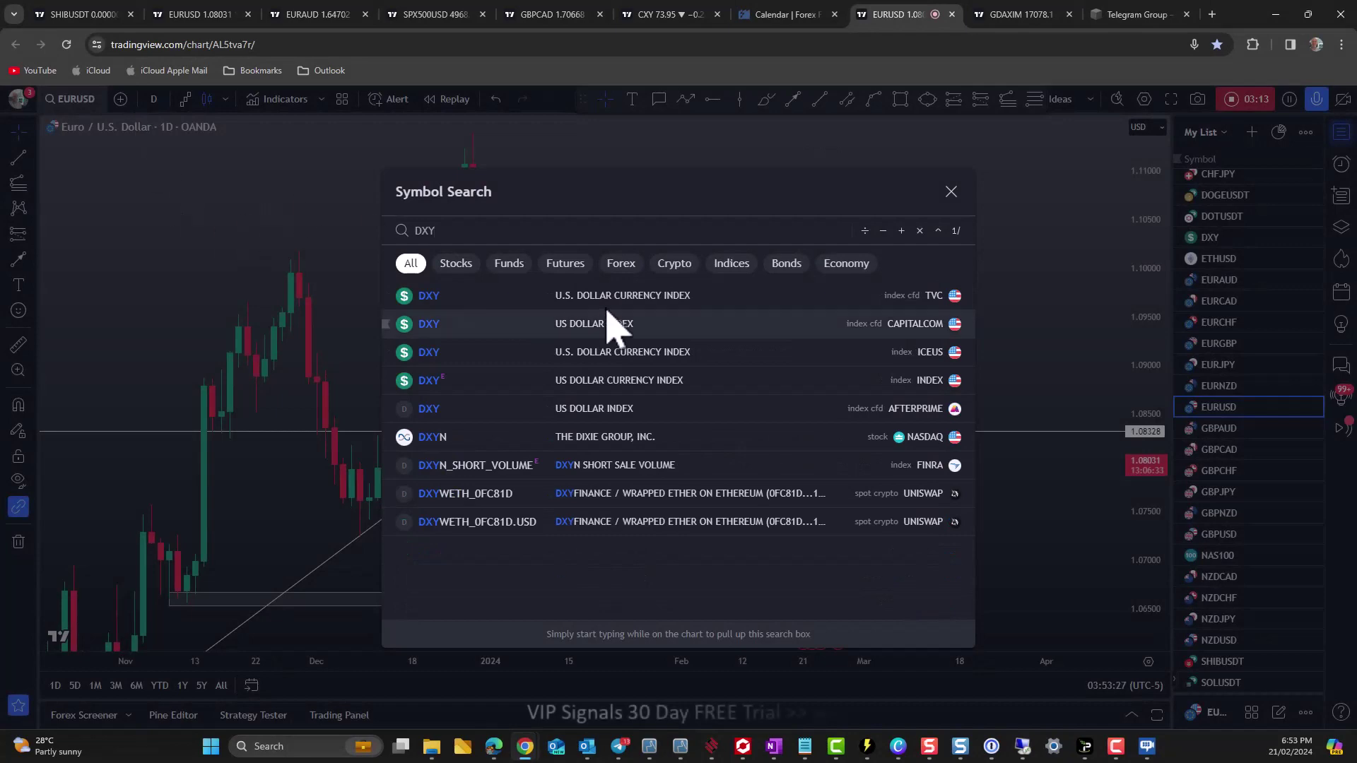
left_click(613, 297)
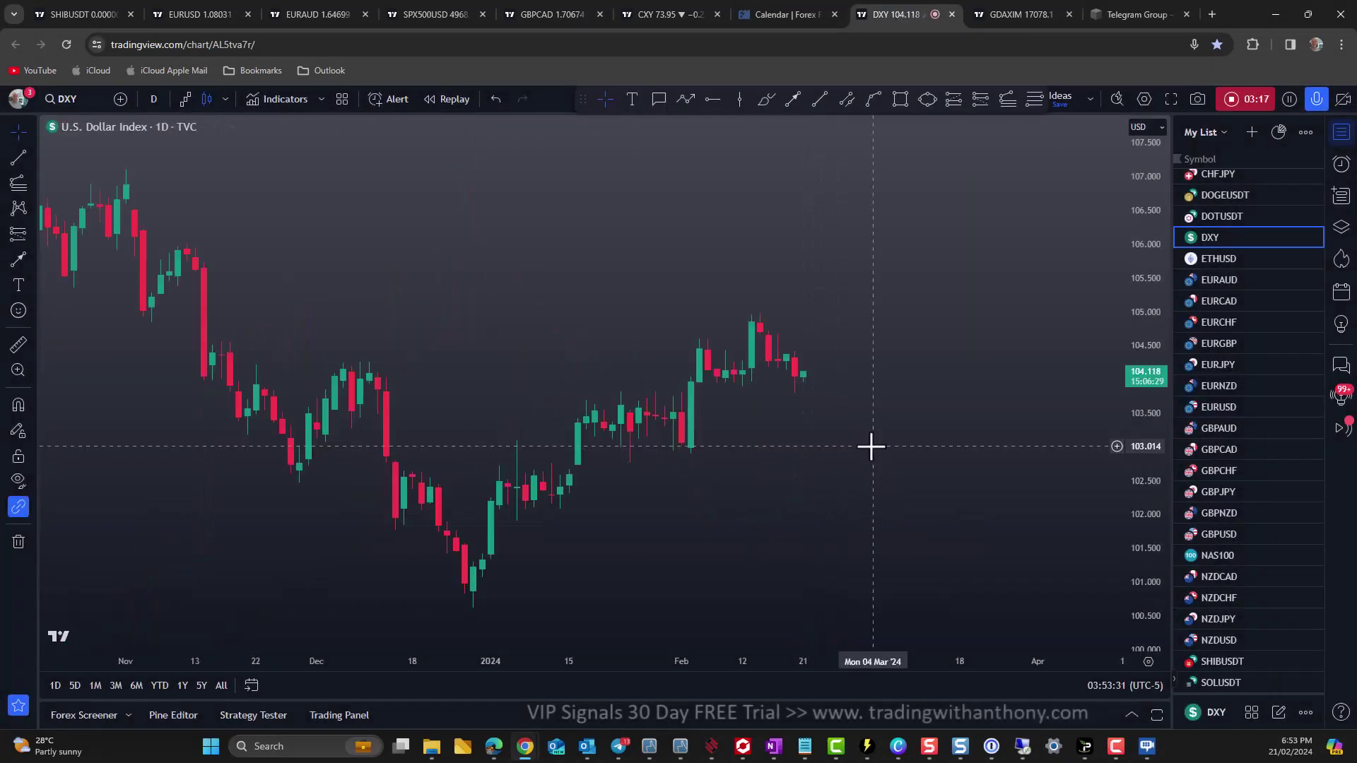
Sketch a parallel channel from the January low and a zigzag path on DXY.
left_click(846, 99)
left_click(525, 414)
left_click(794, 285)
left_click(840, 379)
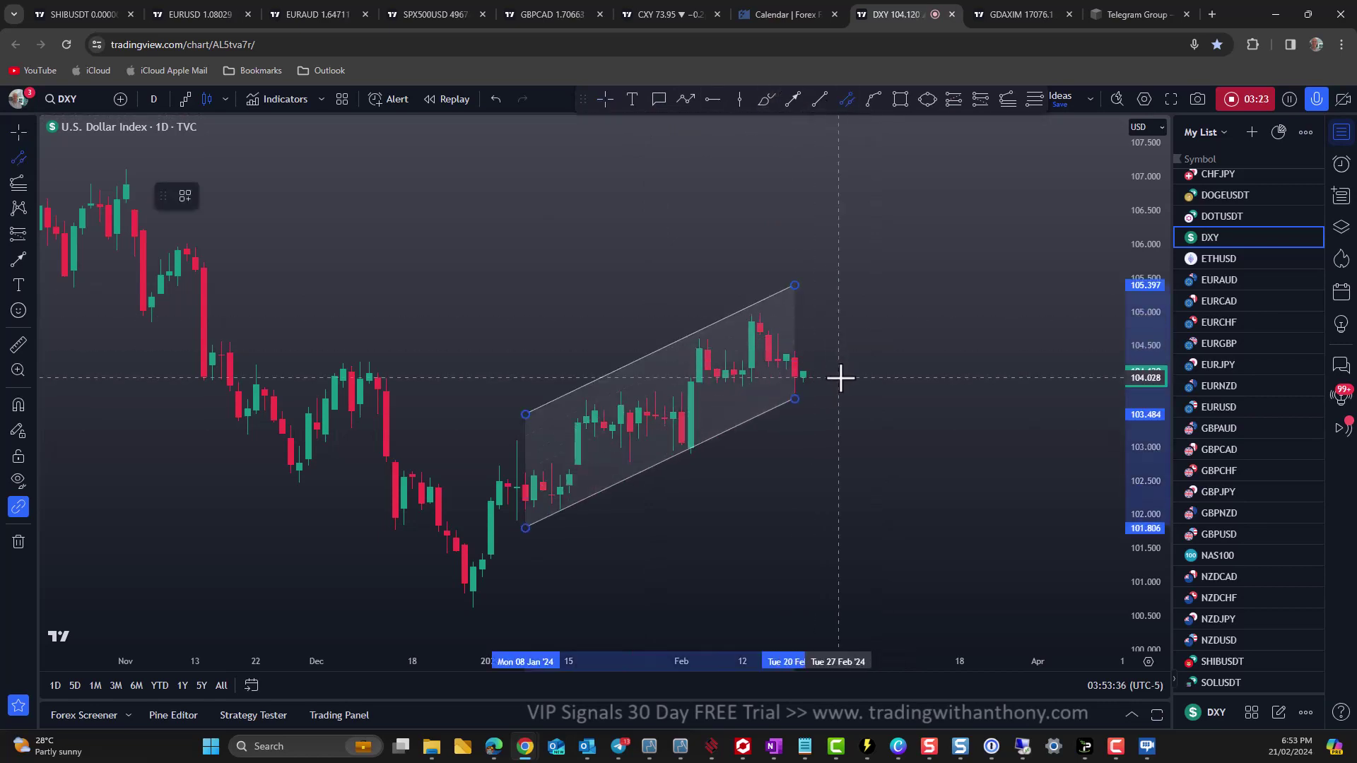
left_click(843, 385)
left_click(890, 254)
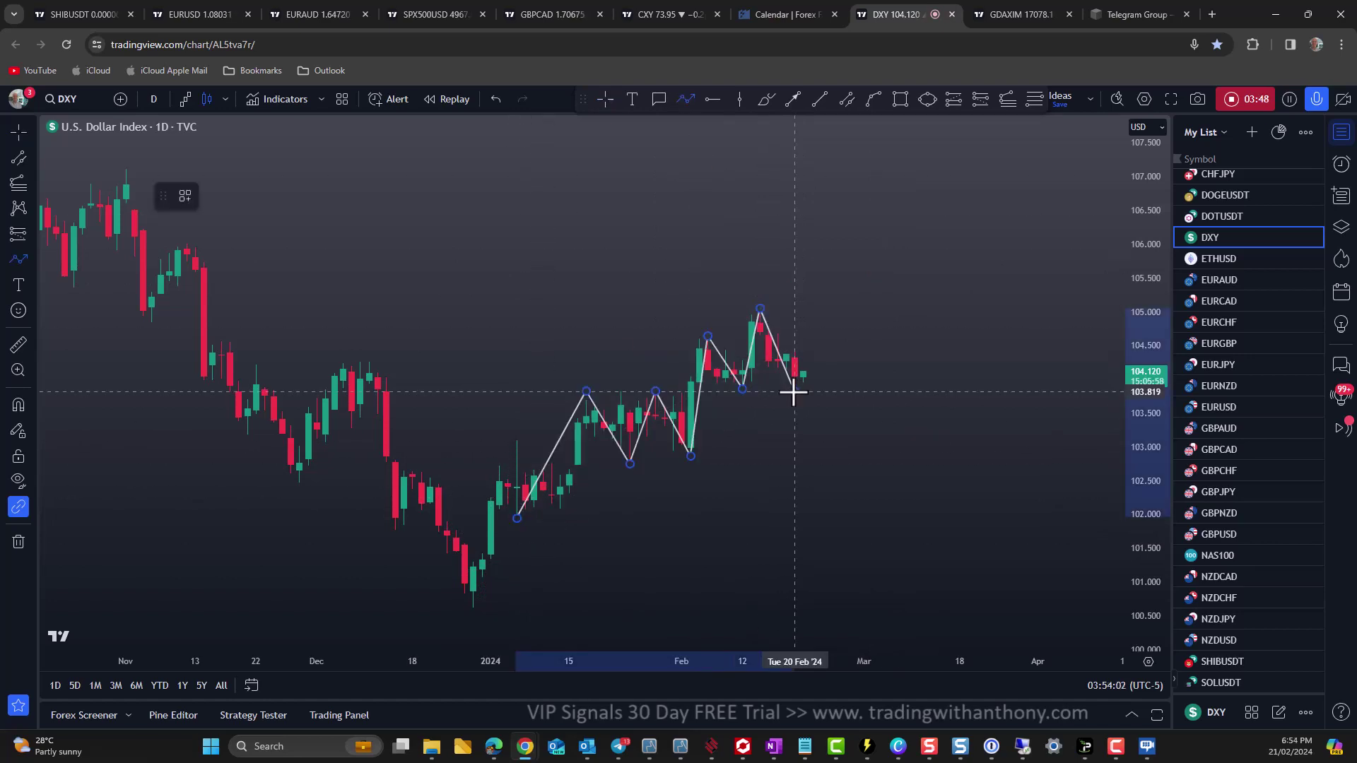
double_click(795, 390)
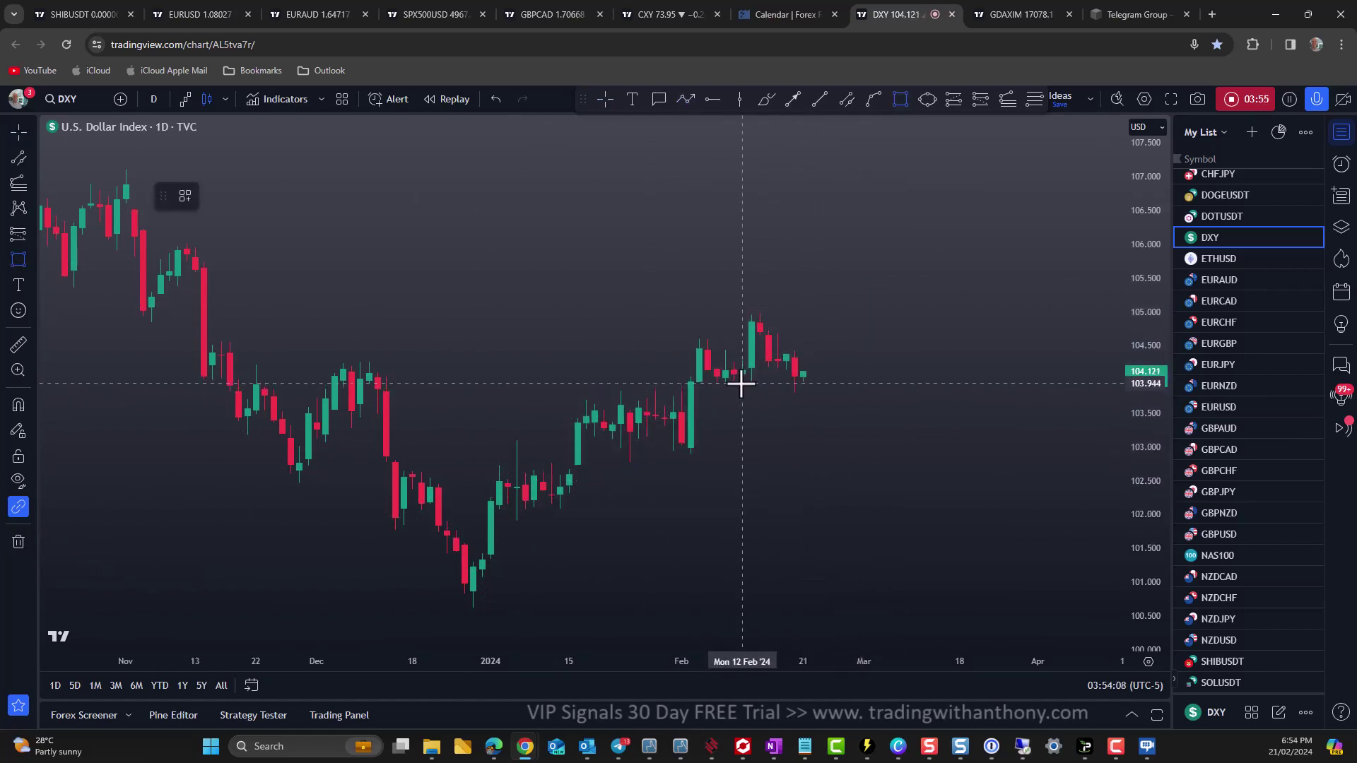
Draw a thin zone near 103.87–103.93 spanning 7–23 Feb 2024.
left_click(725, 380)
mouse_move(769, 383)
left_mouse_down()
mouse_move(807, 386)
mouse_move(754, 387)
mouse_move(860, 393)
left_mouse_up()
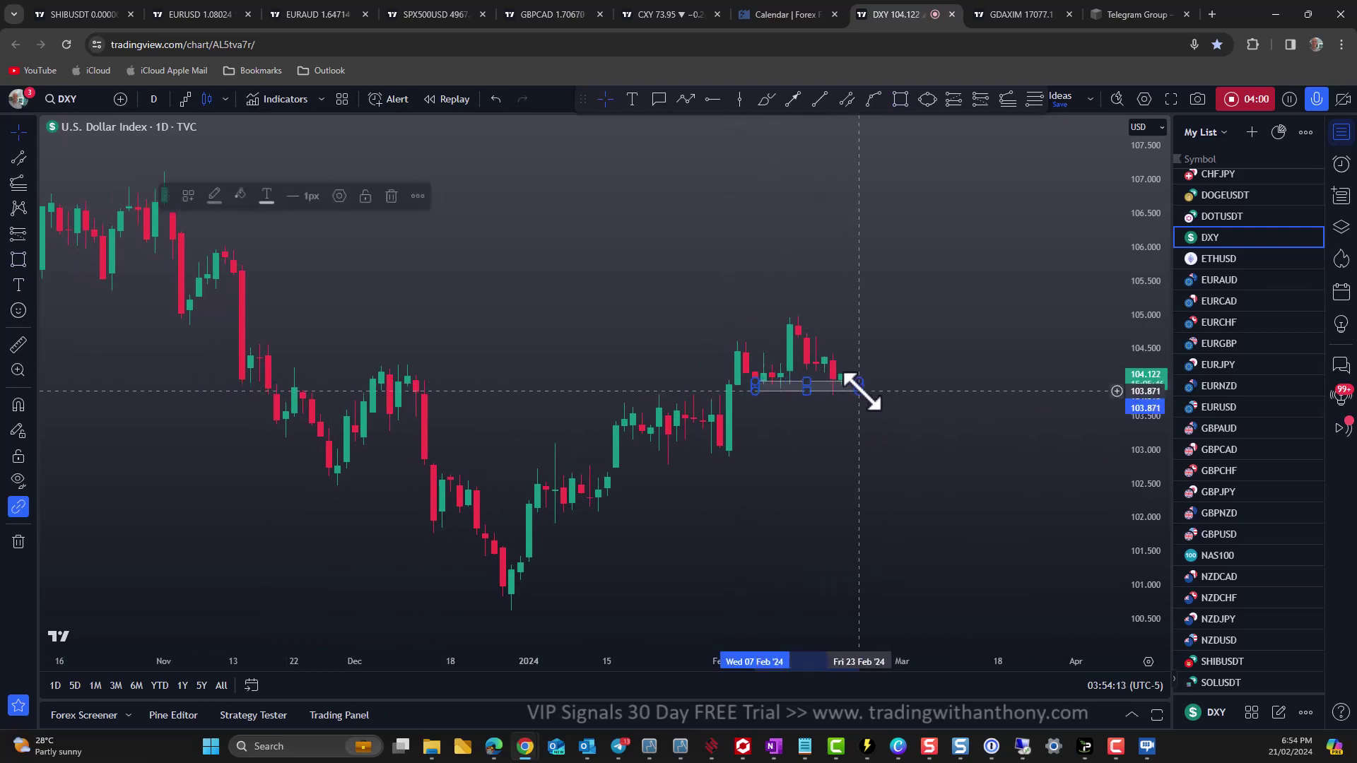
left_click(959, 290)
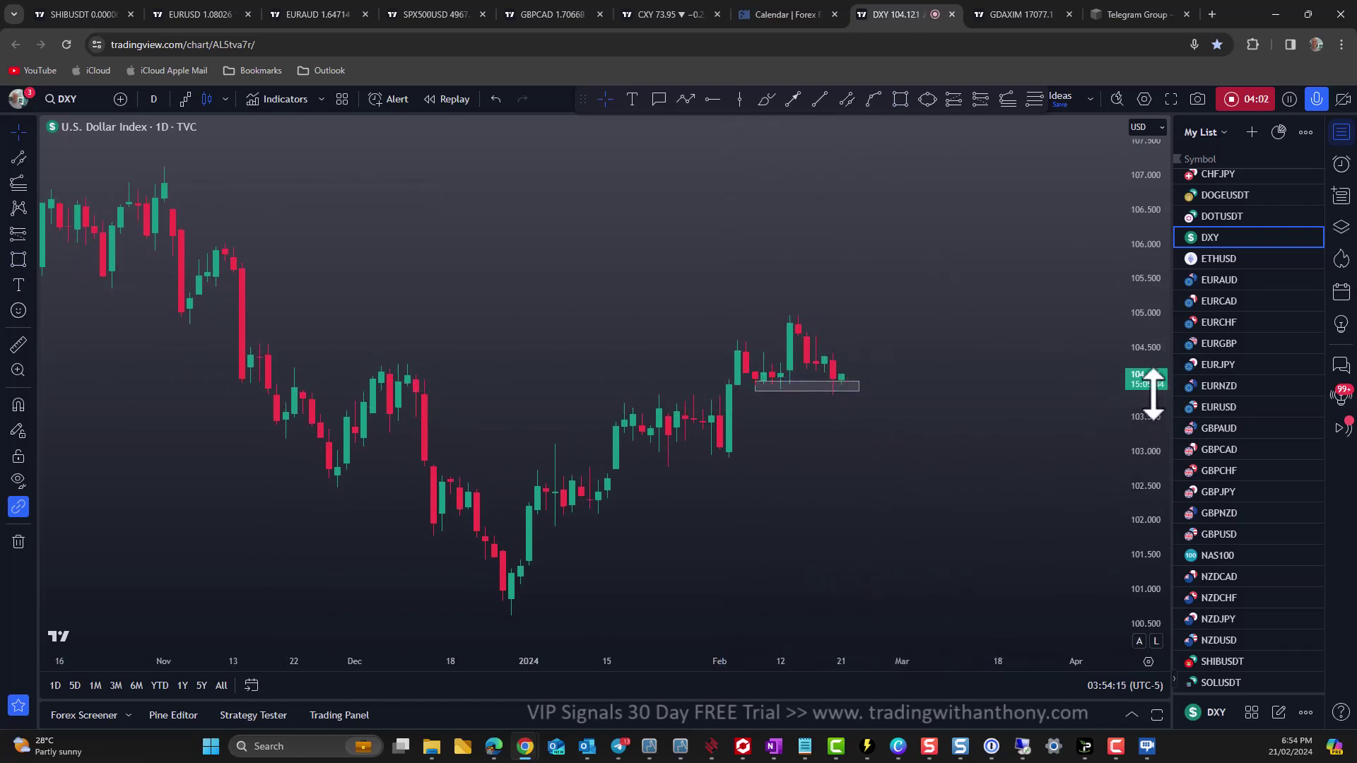
Stretch the DXY candles and pan left to show June–December 2023.
left_click_drag(1154, 388, 979, 299)
scroll(971, 295, "up", 1)
left_click_drag(368, 262, 579, 358)
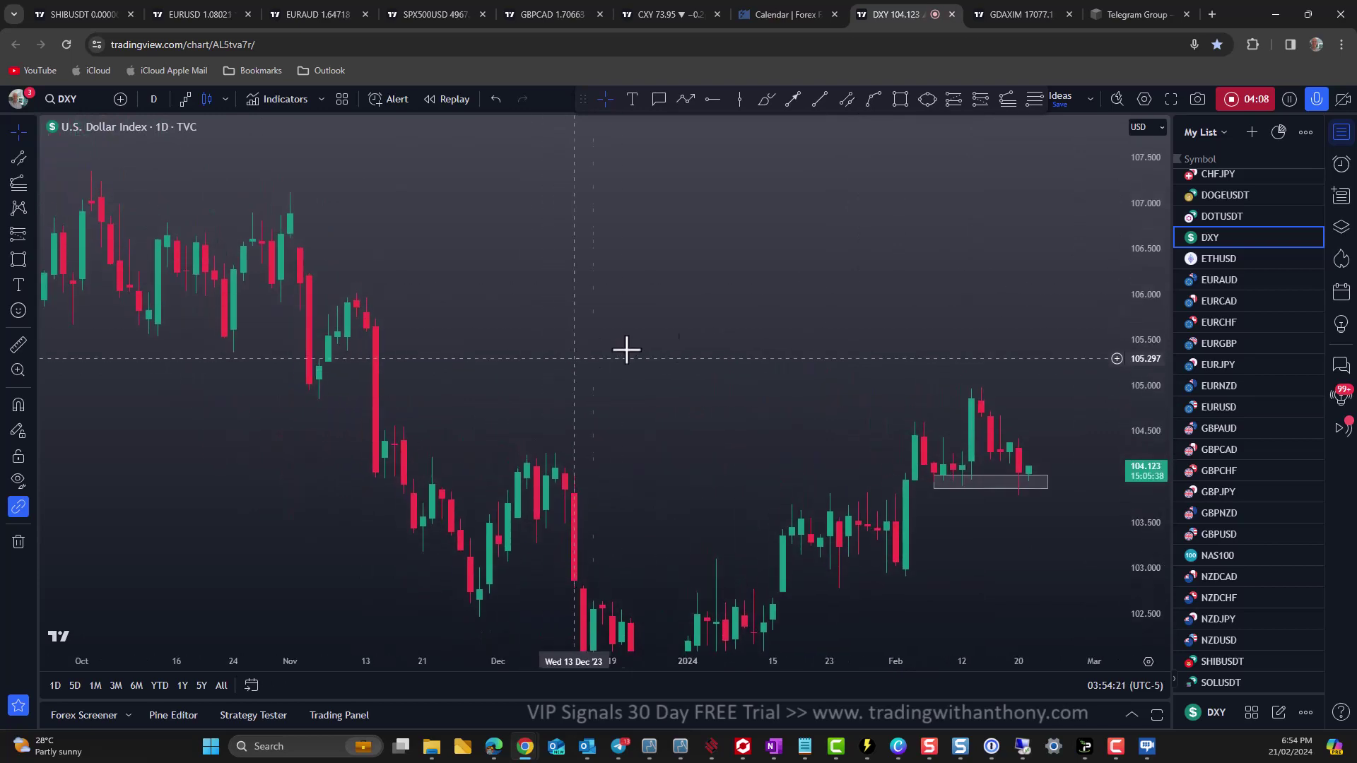
scroll(703, 300, "down", 2)
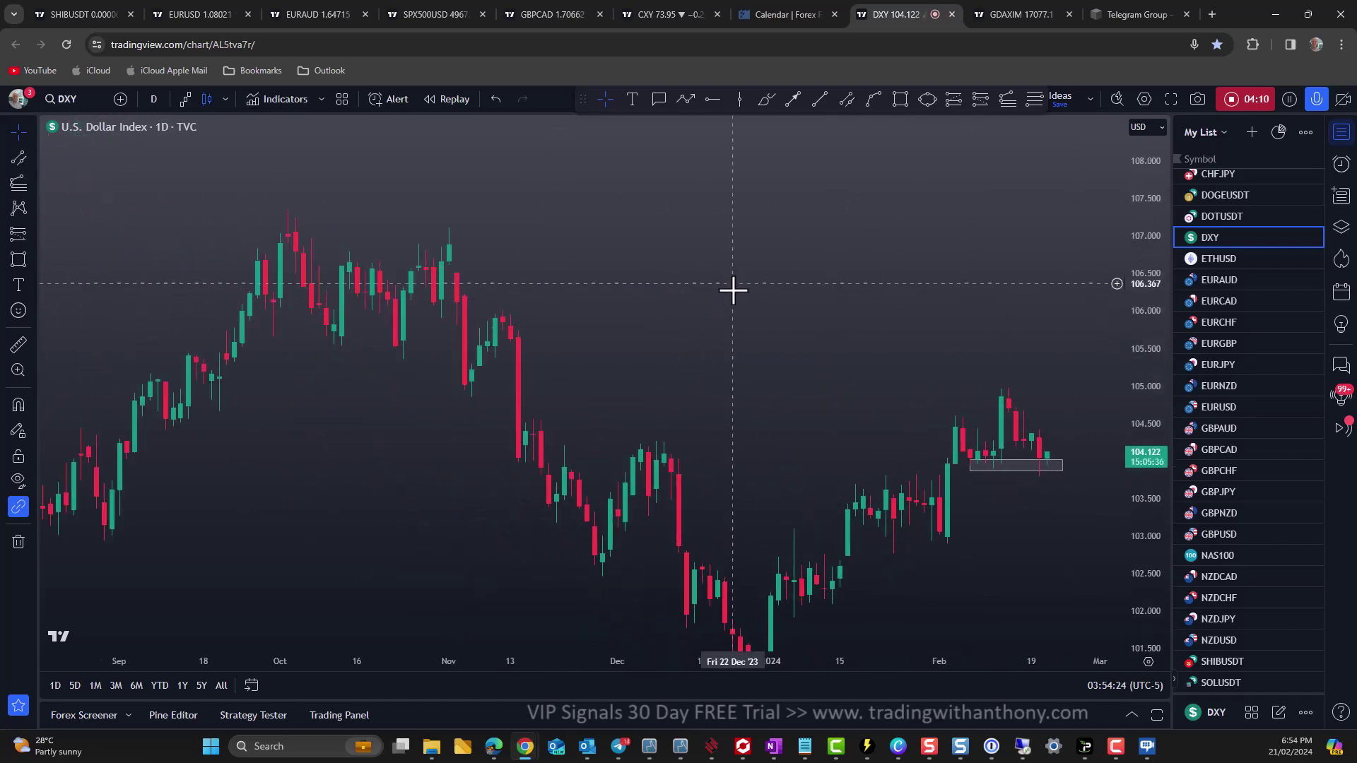
left_click_drag(682, 323, 651, 240)
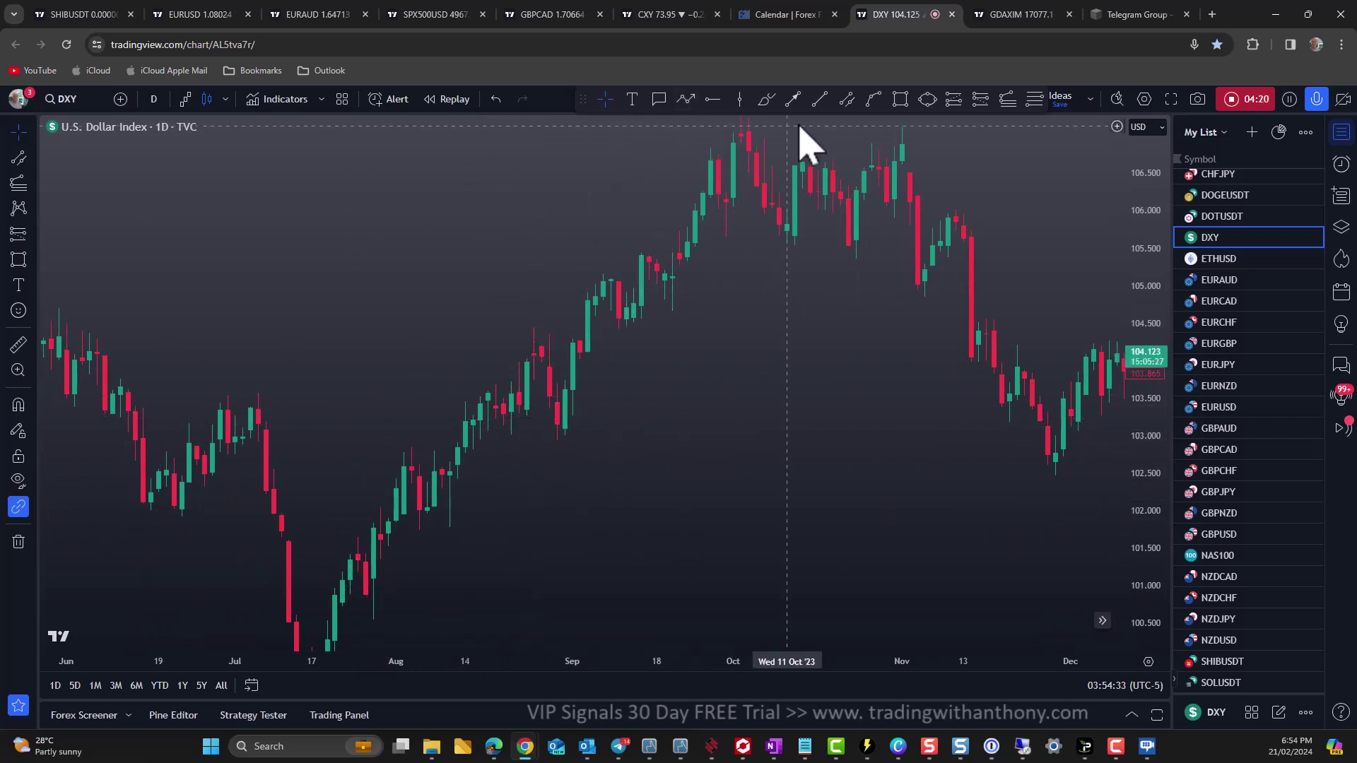
Draw a zone box over the late-August 2023 DXY candles near 103.0.
key("alt+shift+r")
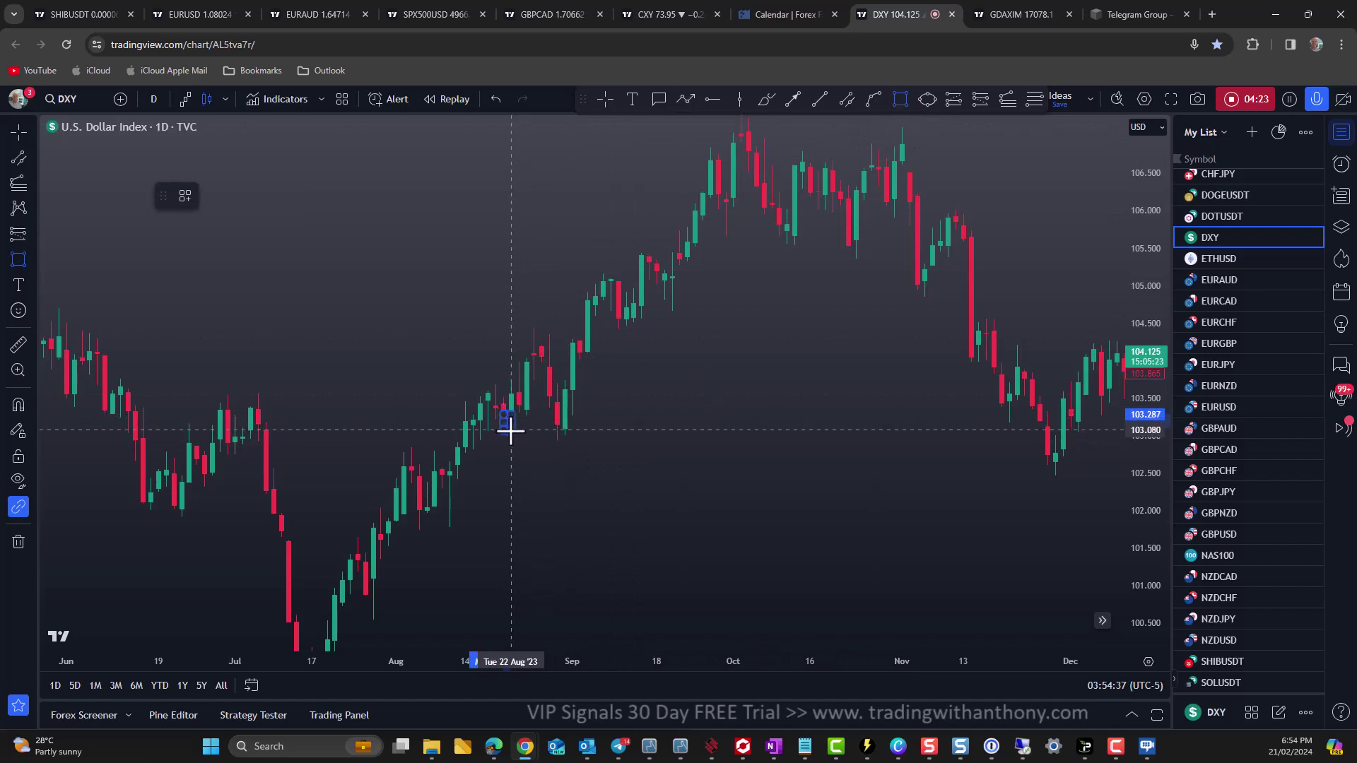
left_click_drag(530, 434, 587, 435)
left_click(667, 384)
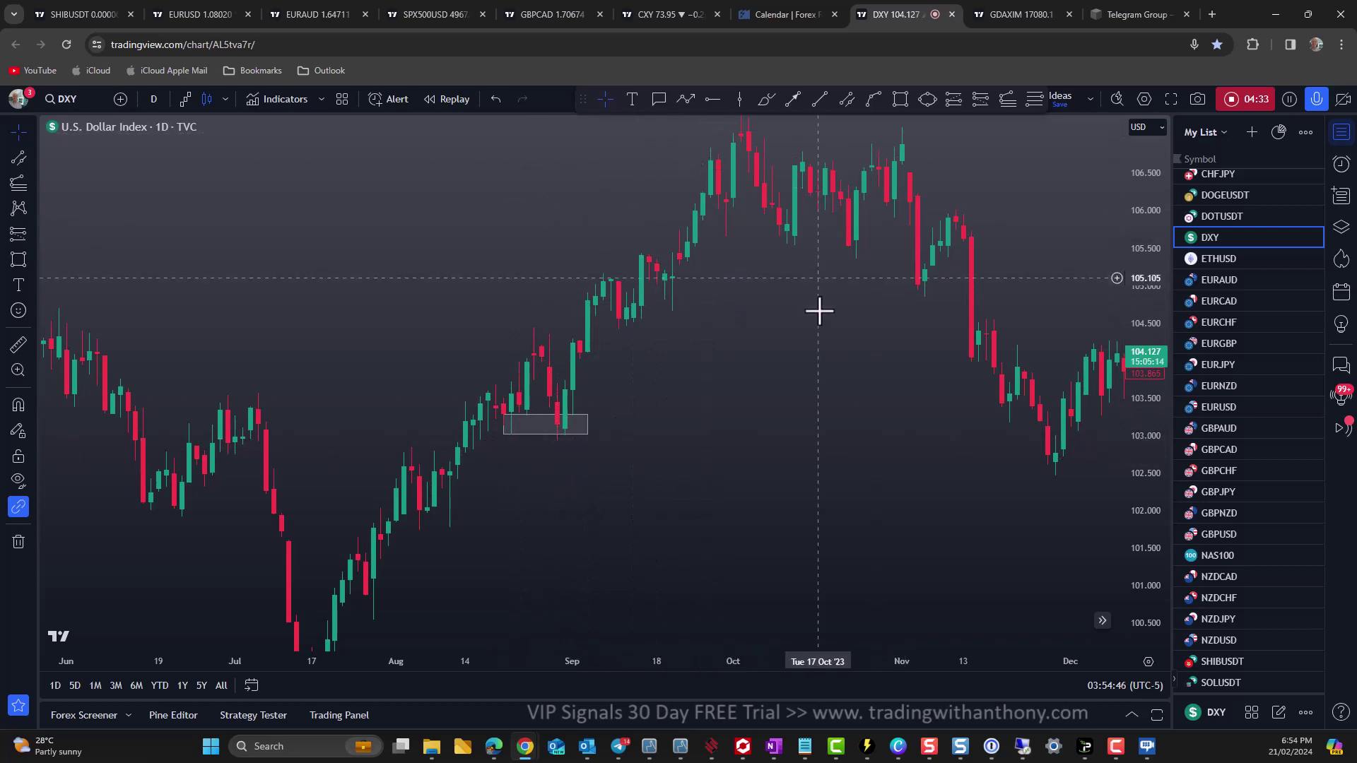
left_click(23, 133)
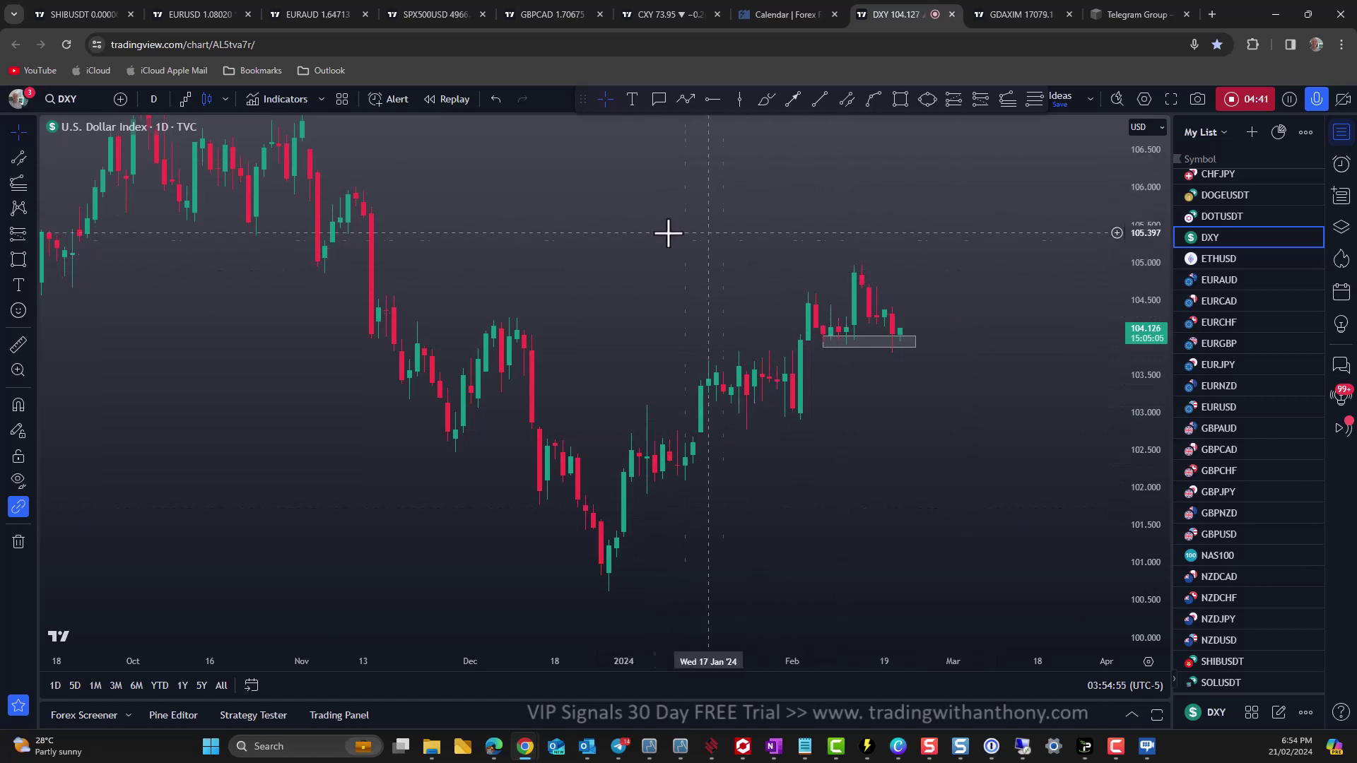
left_click_drag(699, 273, 746, 331)
left_click_drag(646, 261, 592, 262)
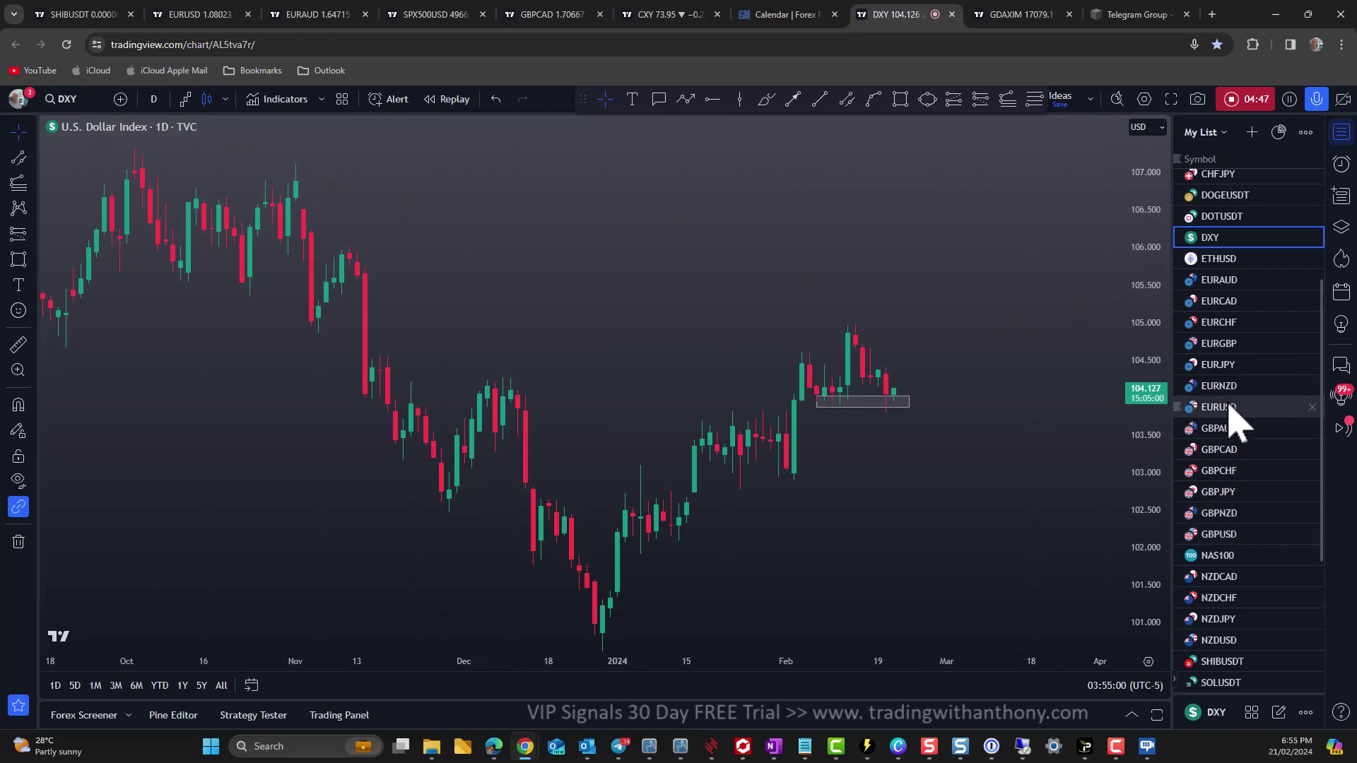
Open EURUSD from the watchlist and delete its ChoCh label.
left_click(1201, 408)
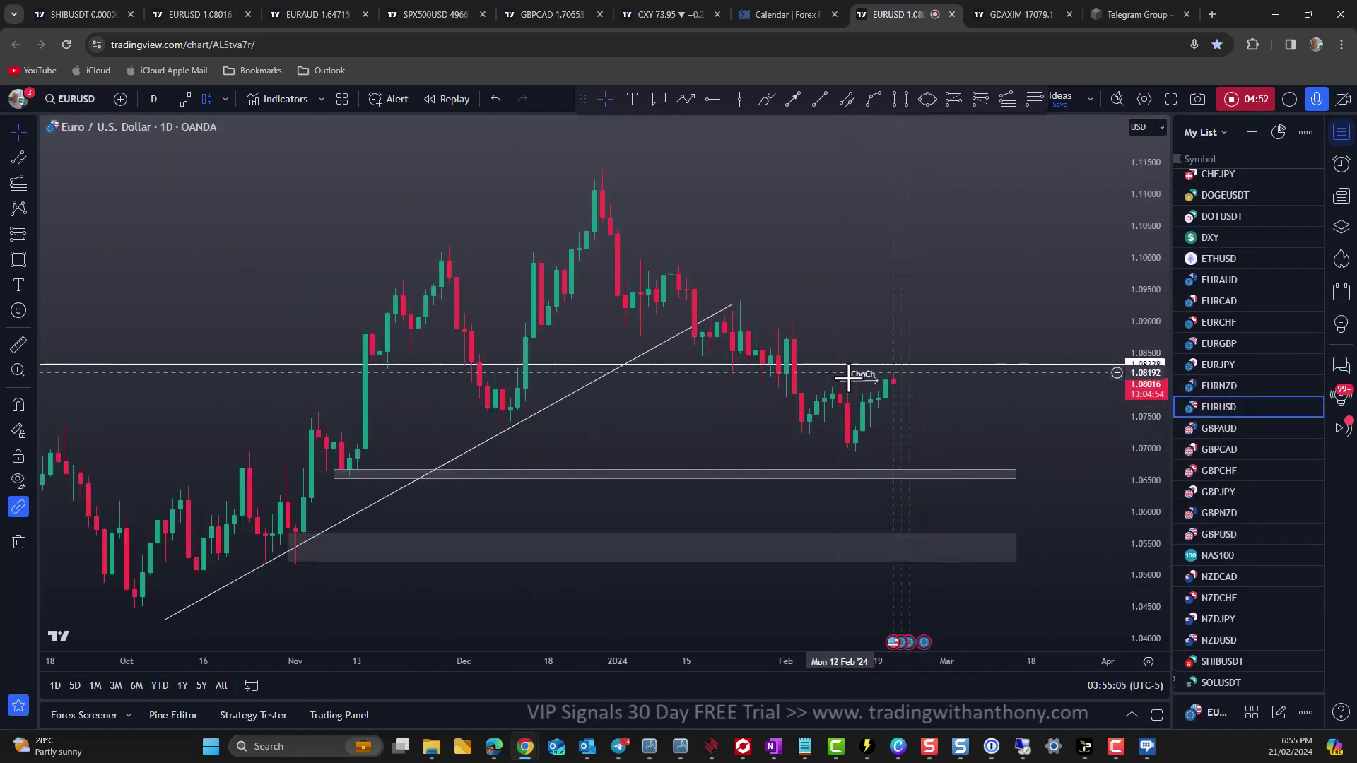
left_click(876, 385)
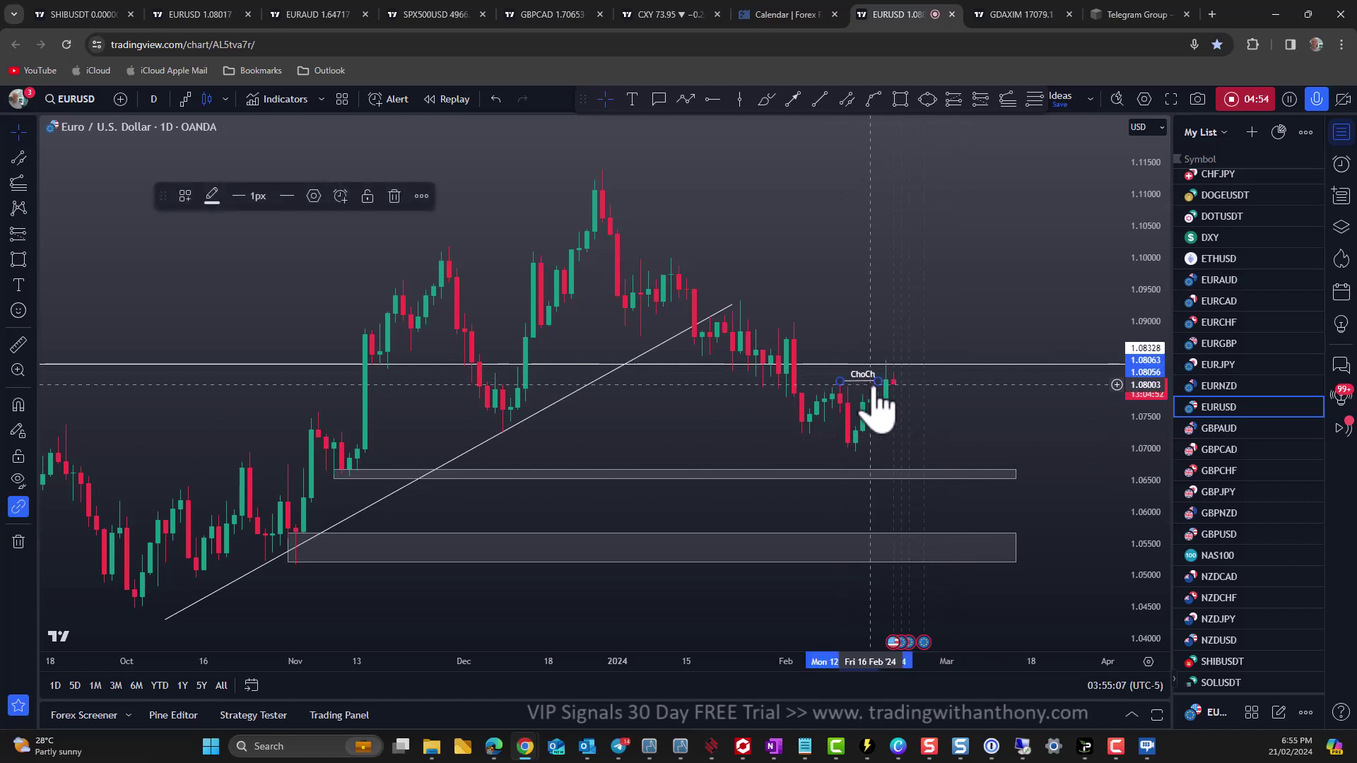
key("Delete")
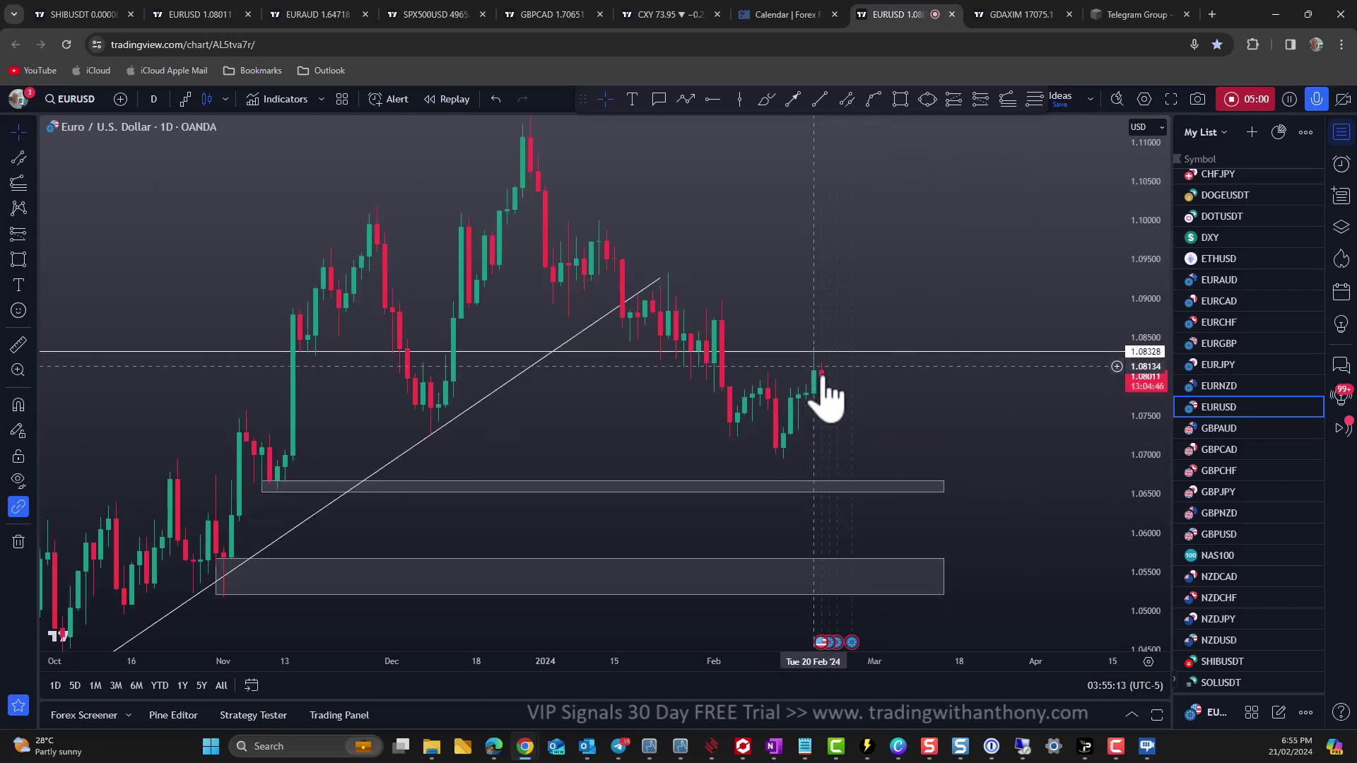
left_click_drag(869, 409, 910, 429)
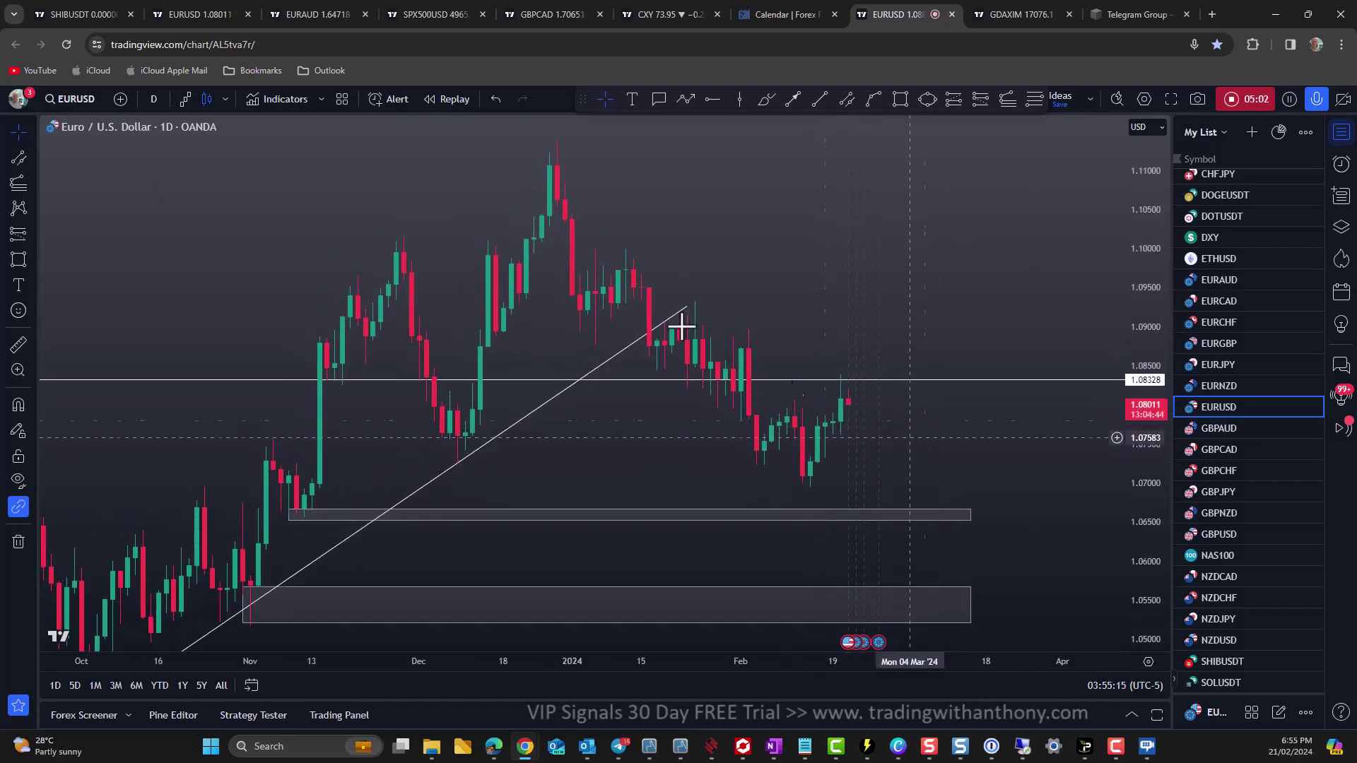
Switch EURUSD to 4-hour candles, rescale the view and select the Horizontal Ray tool.
left_click(154, 99)
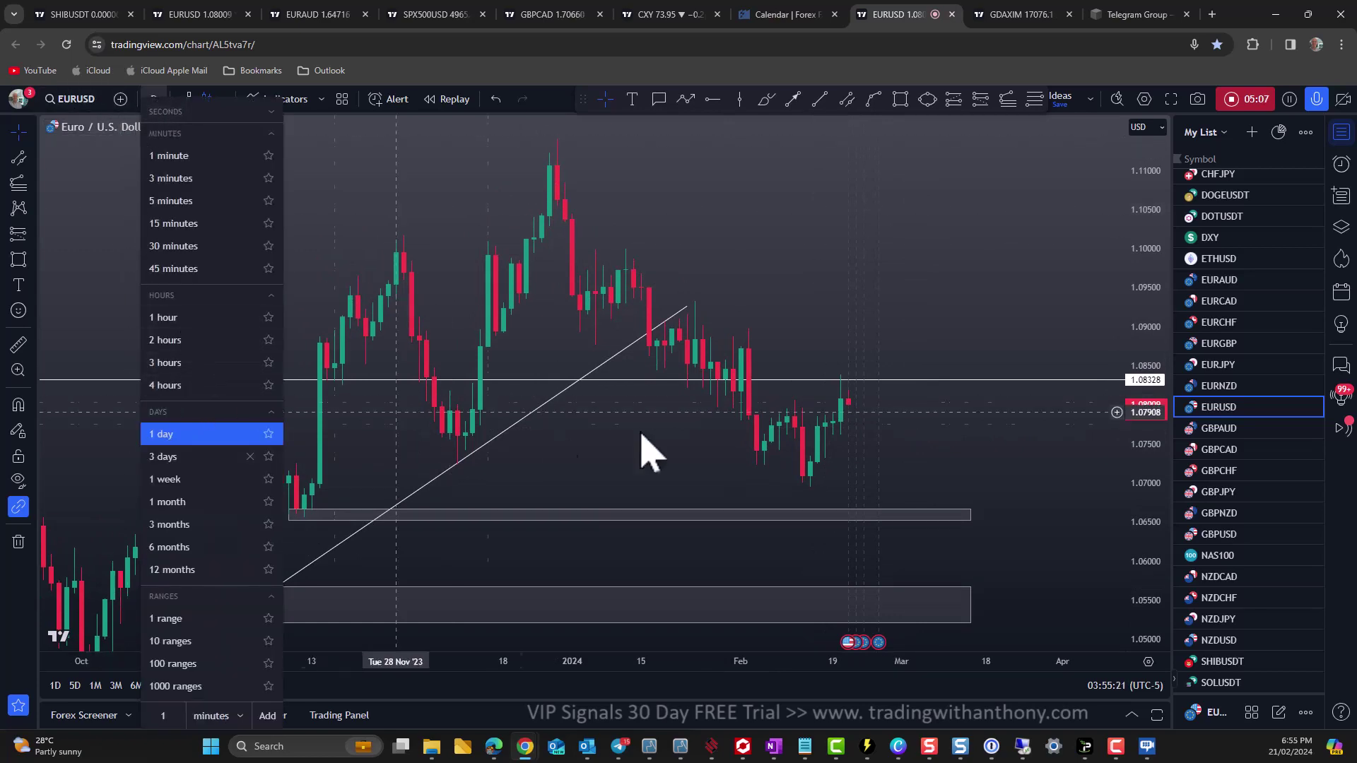
left_click(169, 386)
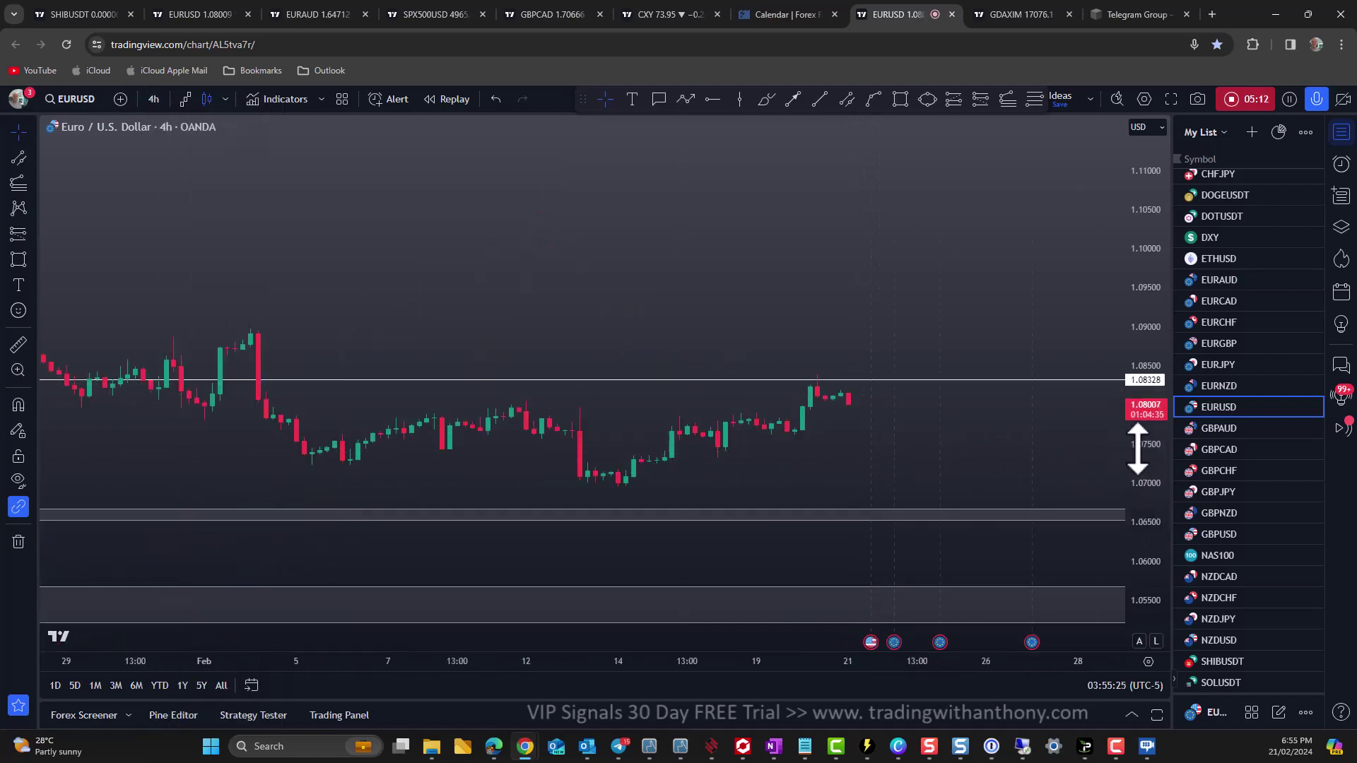
left_click_drag(1139, 448, 1129, 252)
scroll(966, 460, "down", 5)
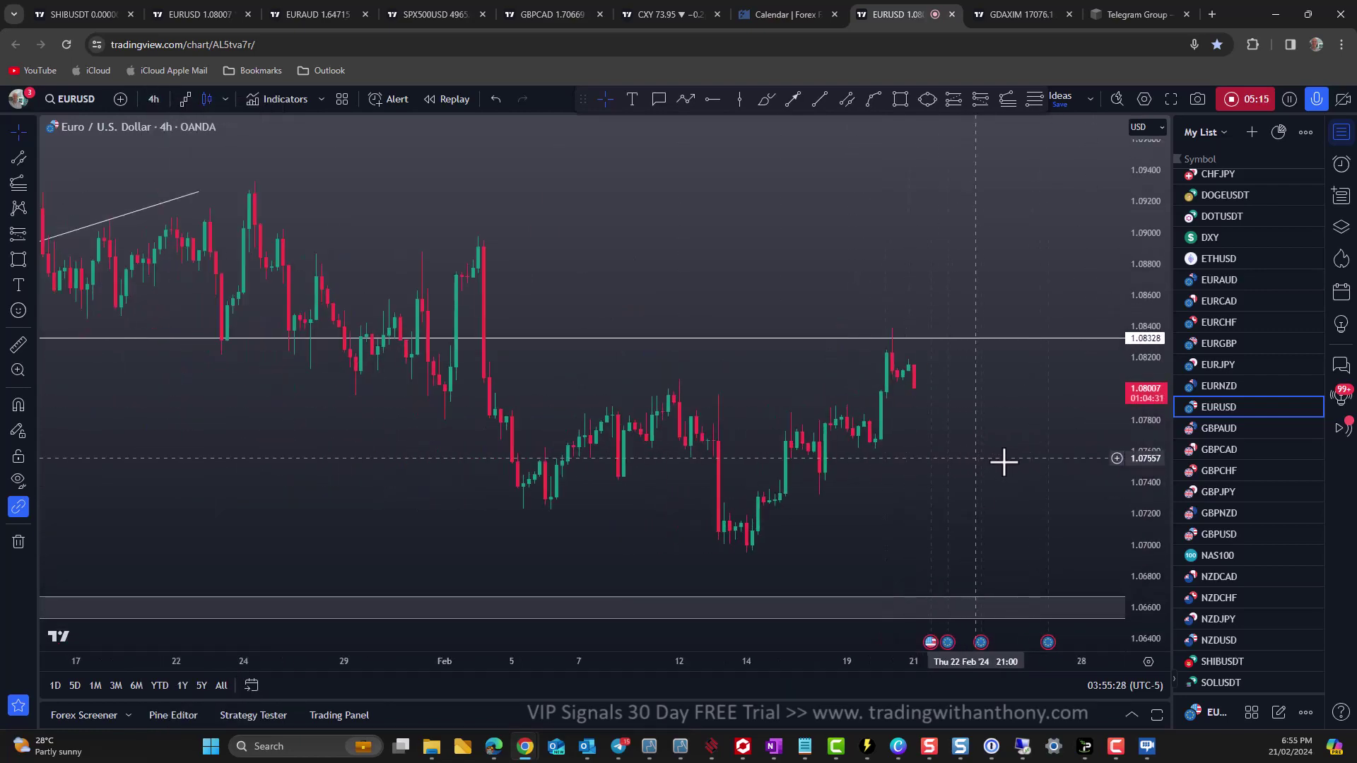
left_click_drag(1020, 463, 913, 450)
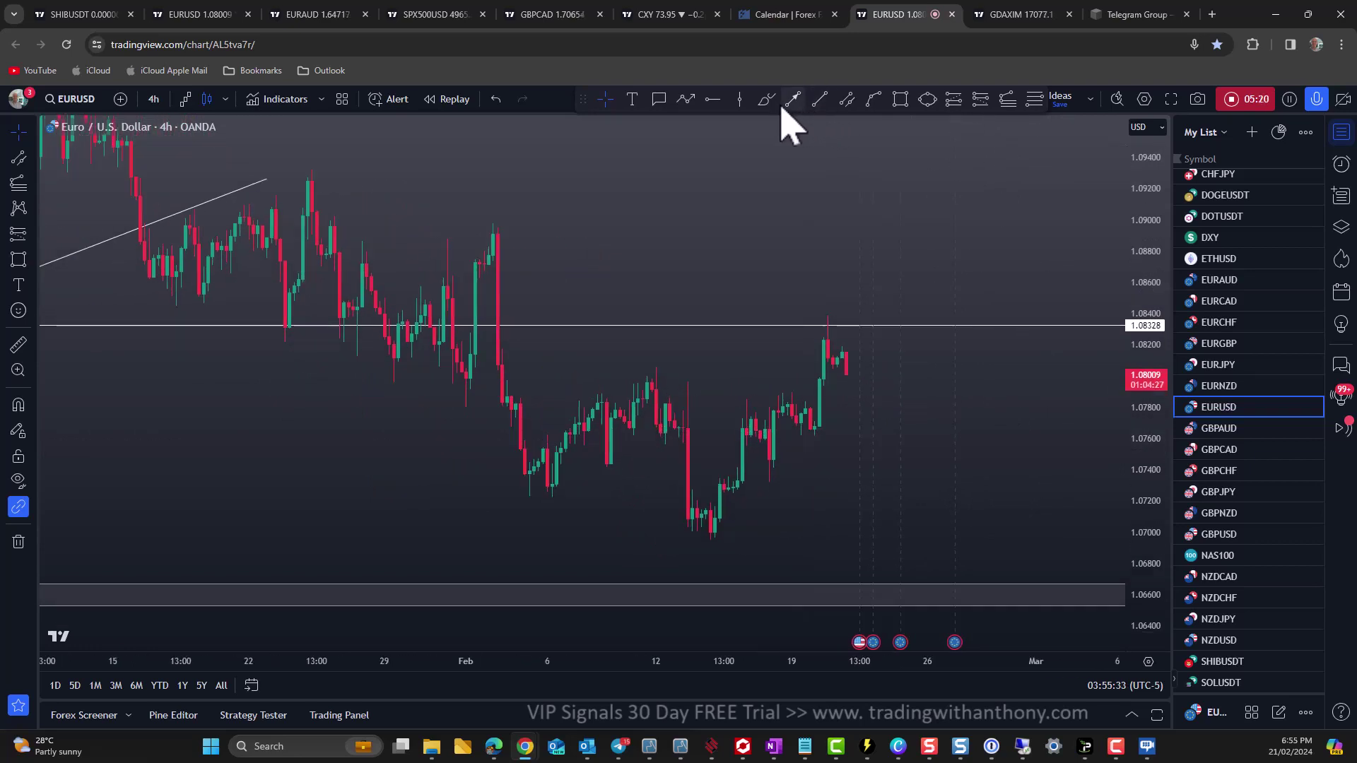
left_click(712, 100)
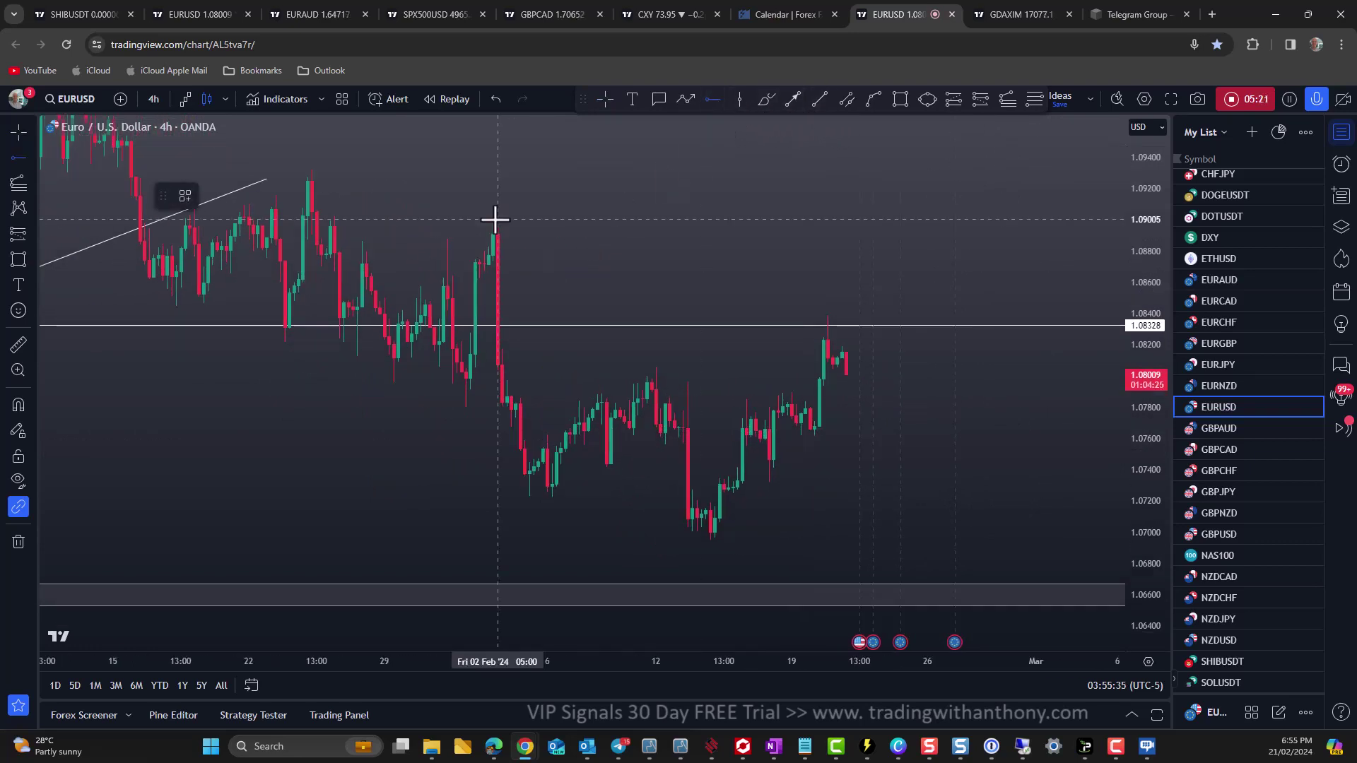
Add a 1.09014 horizontal ray and a short position: entry 1.08163, stop 1.08950, target near 1.066.
left_click(828, 219)
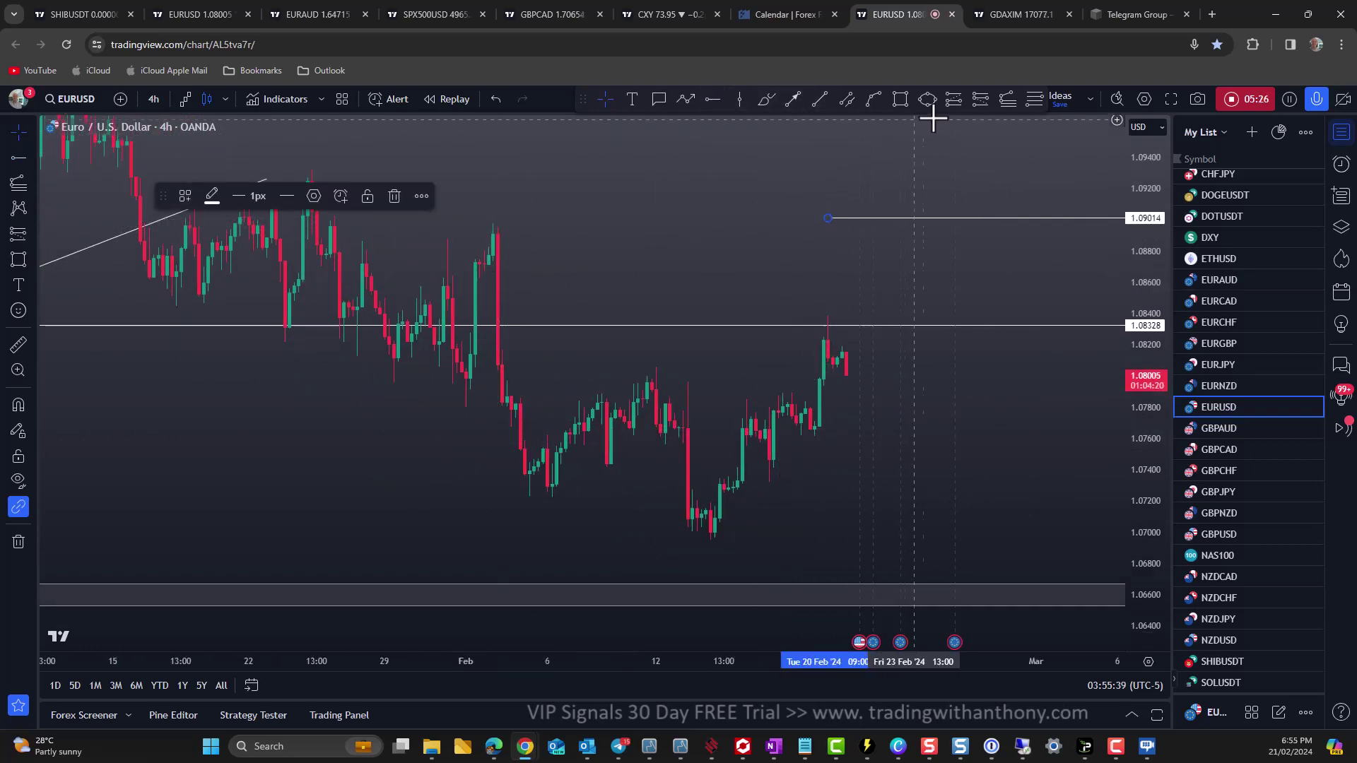
left_click(981, 99)
left_click(846, 351)
left_click_drag(847, 221, 846, 239)
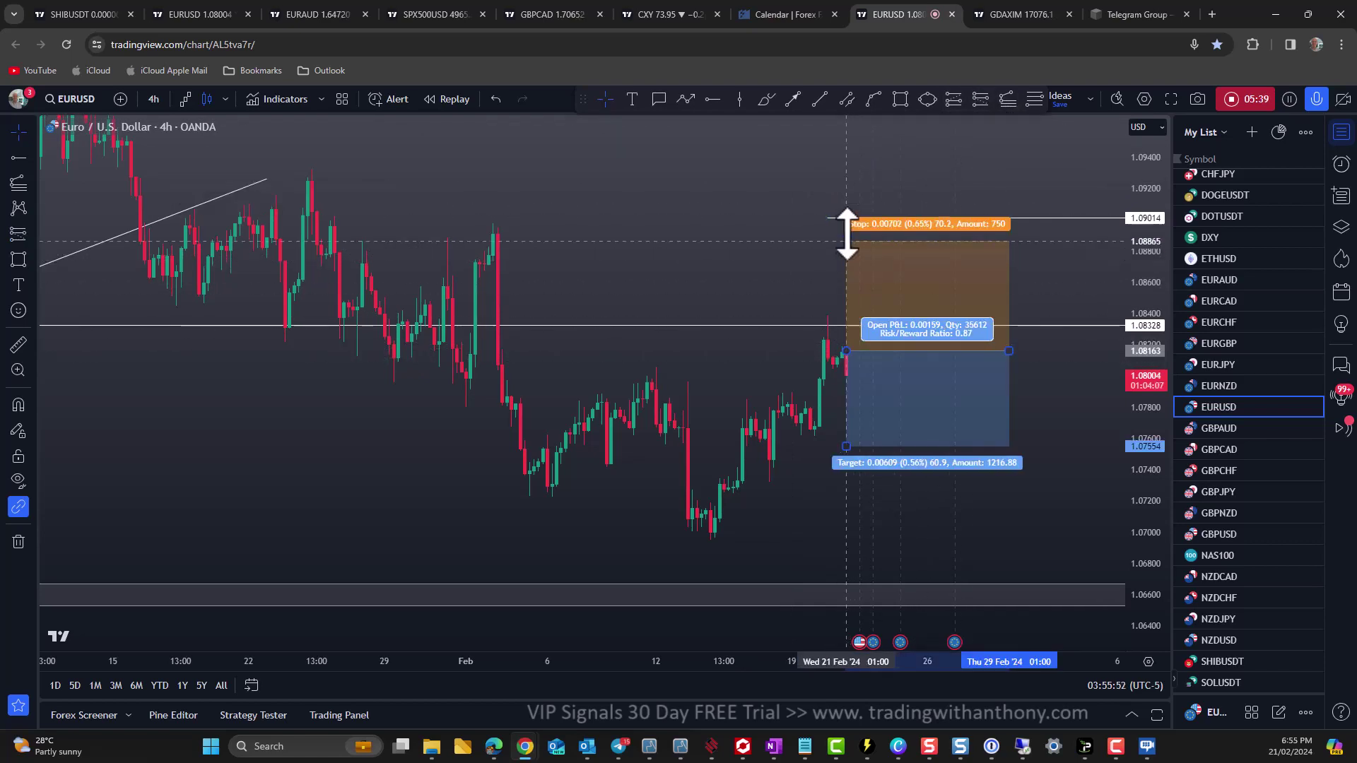
left_click_drag(847, 234, 846, 227)
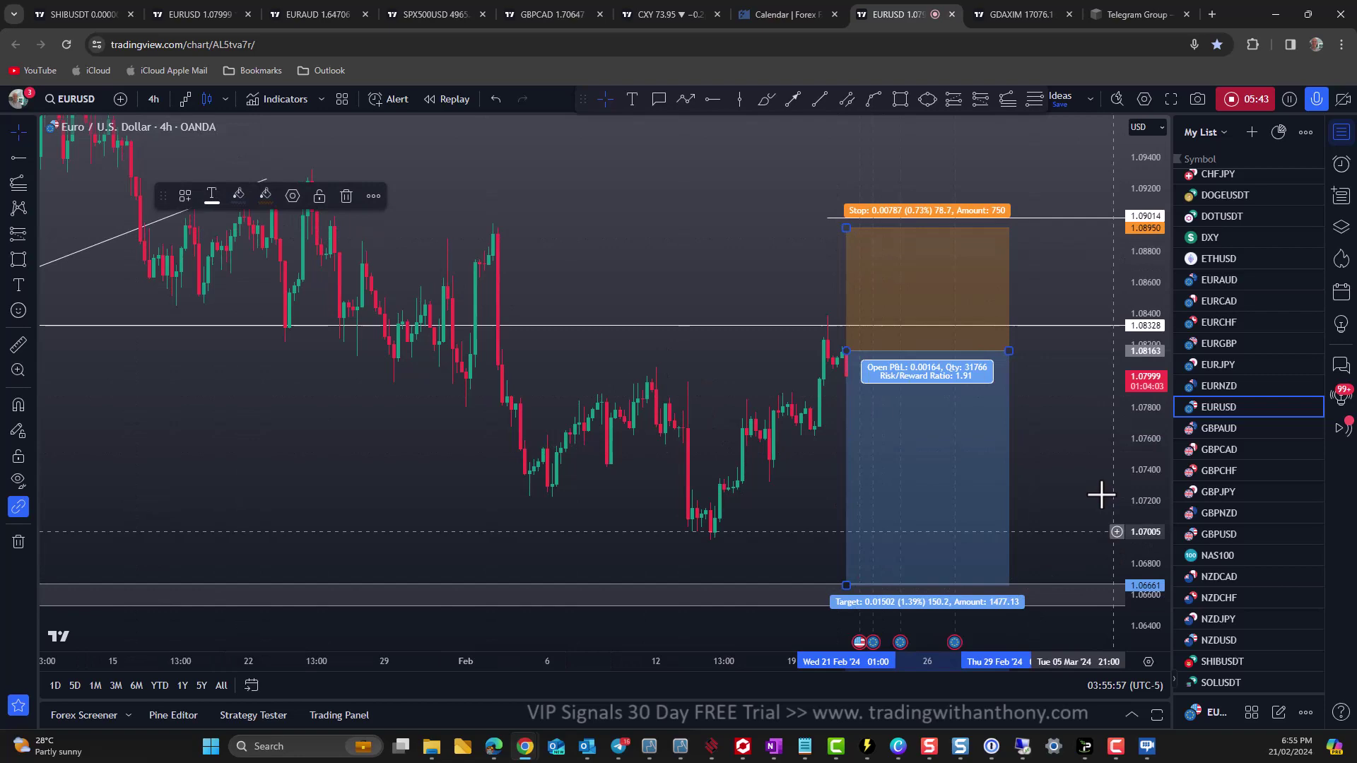
left_click(1077, 481)
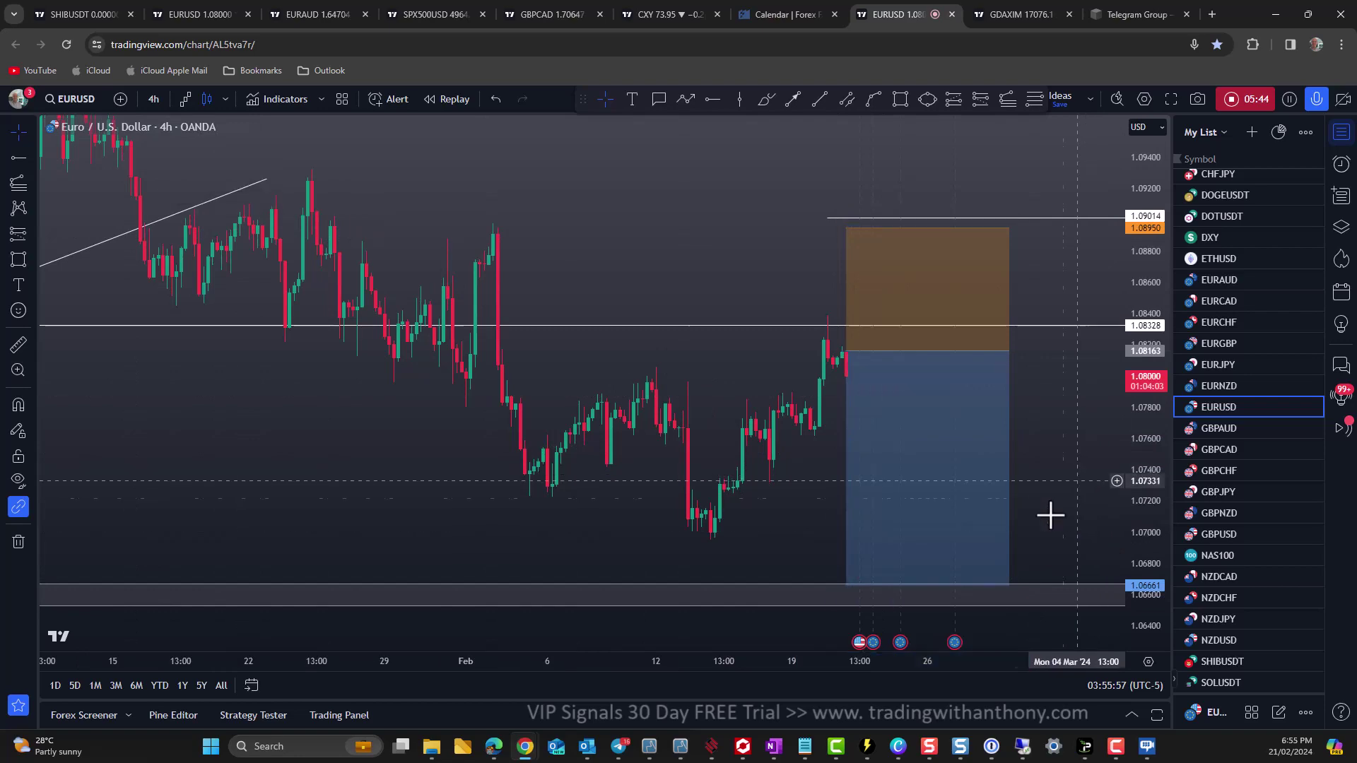
left_click_drag(1049, 503, 923, 407)
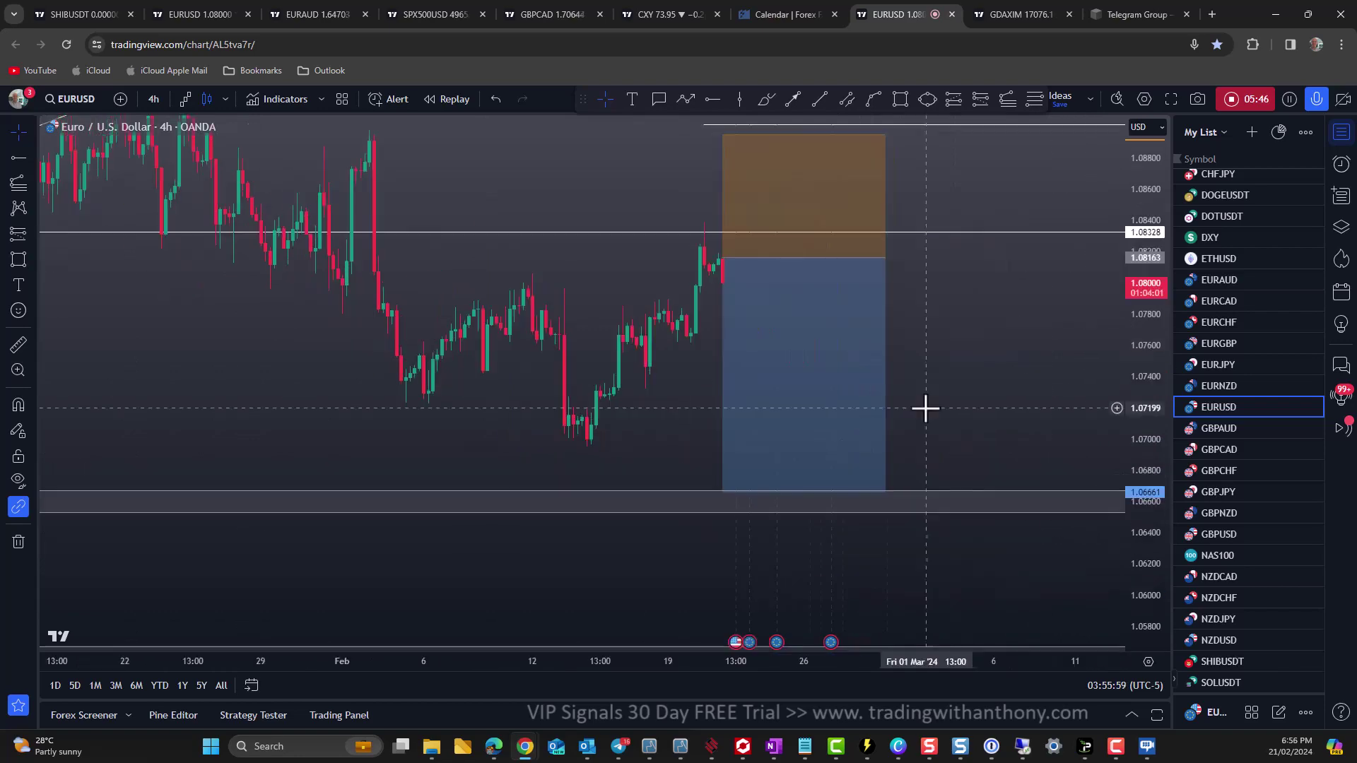
scroll(924, 407, "down", 4)
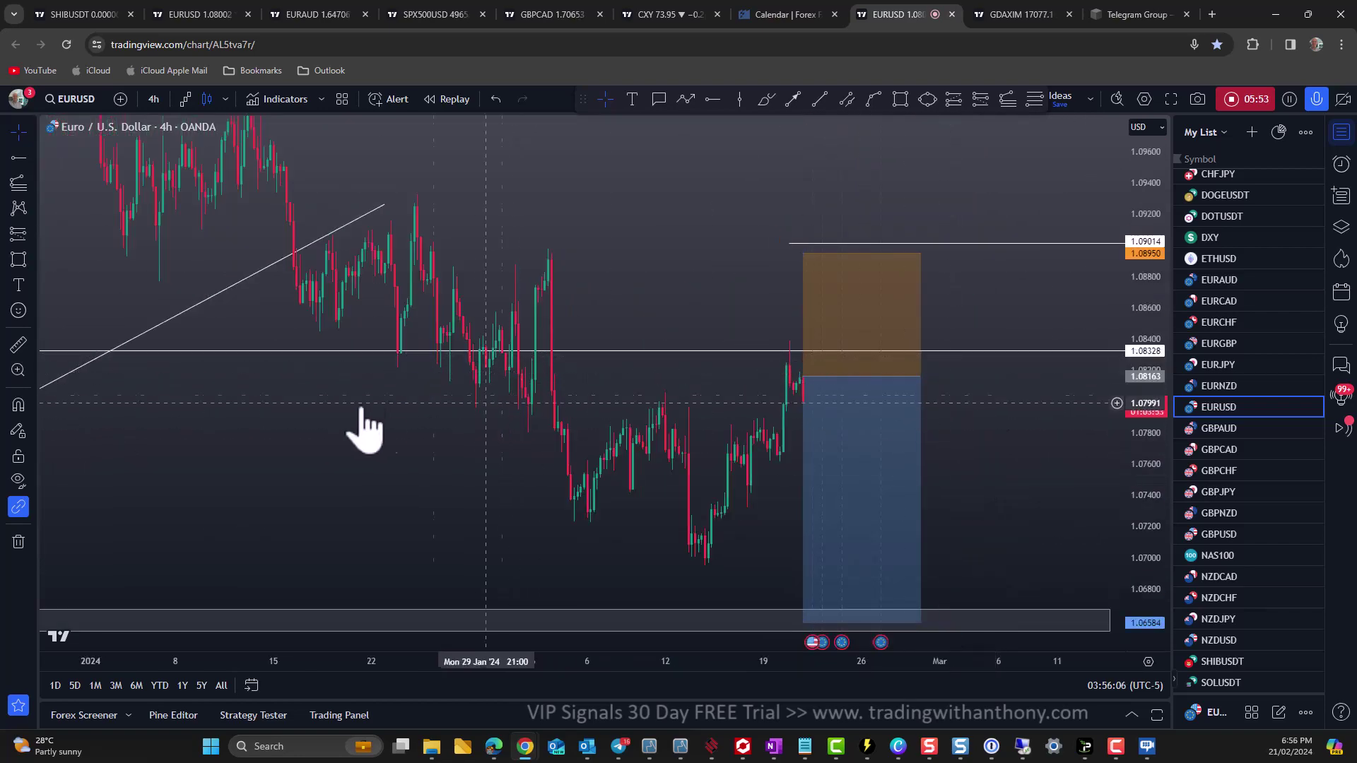
Switch the EURUSD chart from 4-hour back to daily candles and compress the price scale.
left_click(154, 99)
left_click(174, 435)
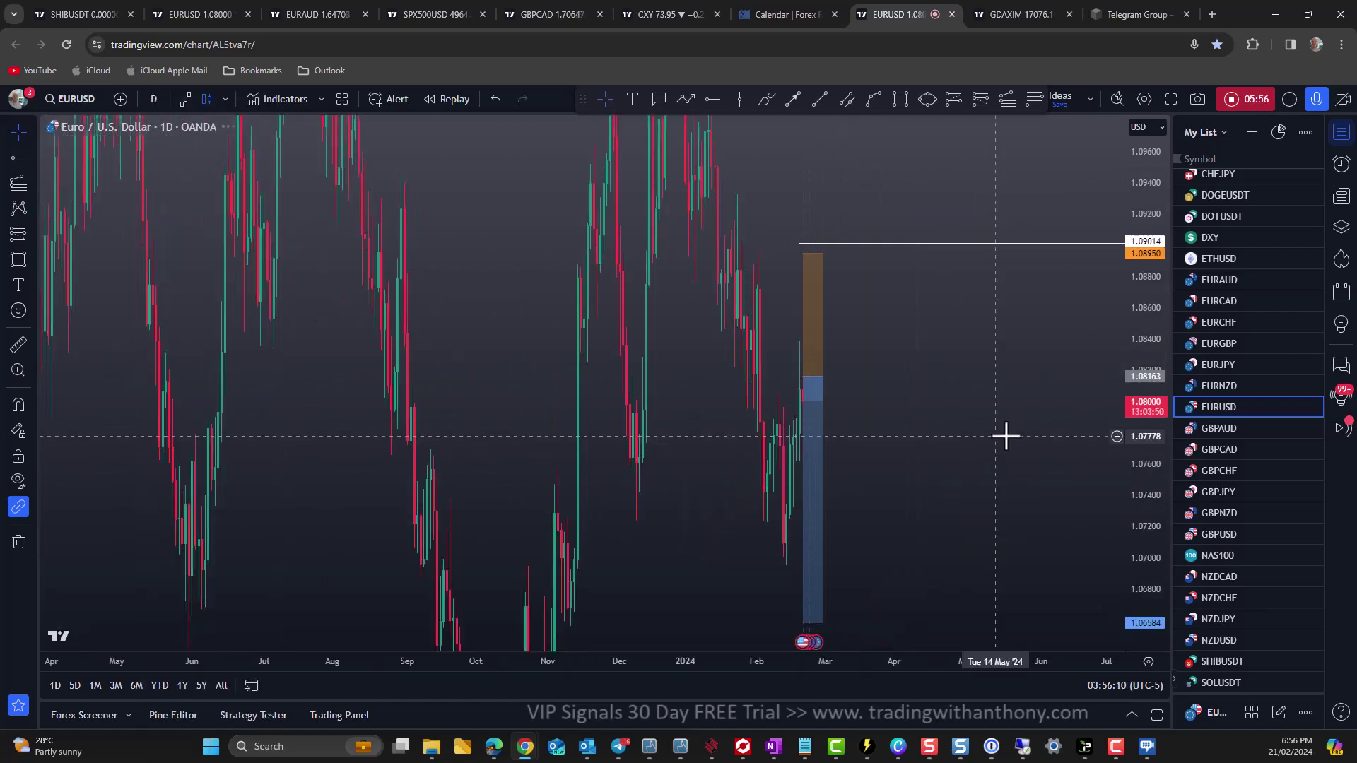
left_click_drag(1150, 242, 936, 472)
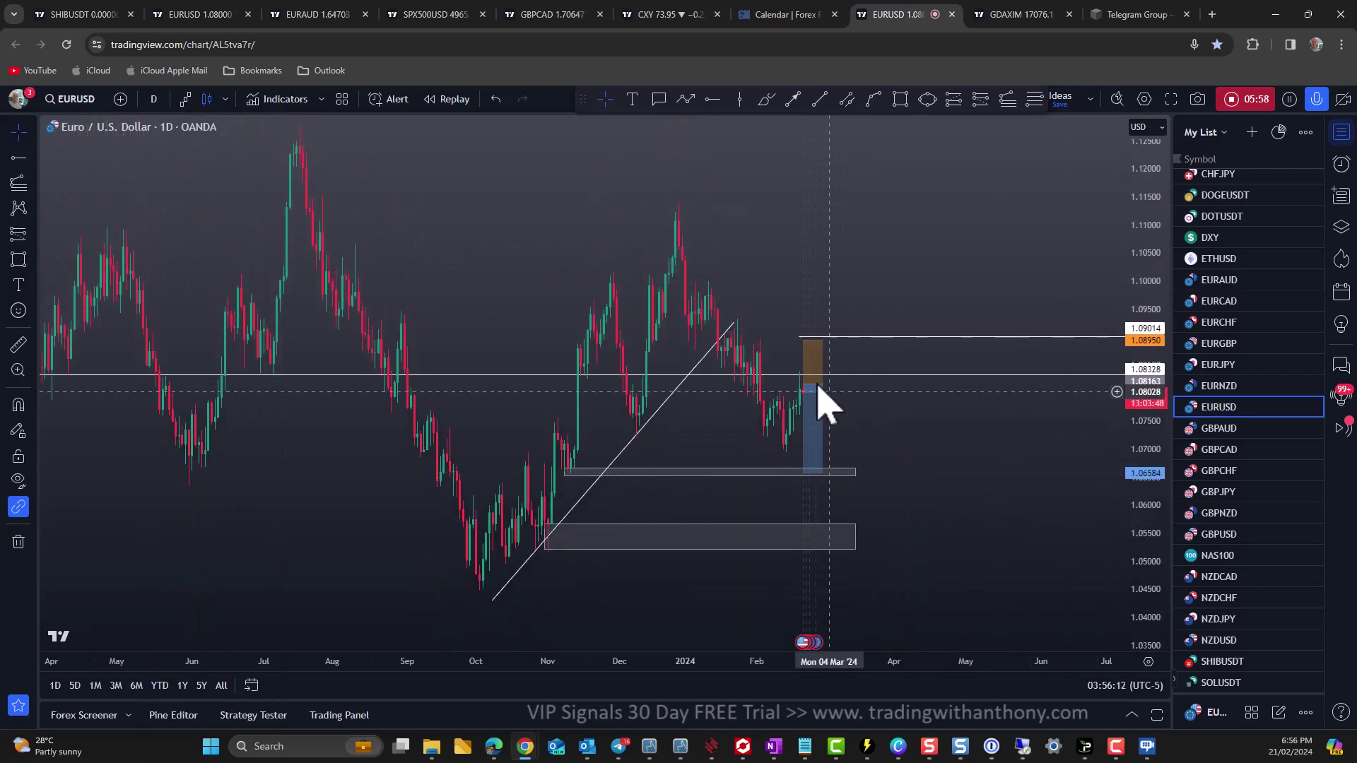
Widen the short position box further right, showing risk/reward 2.01 down to the upper support zone.
left_click_drag(819, 388, 854, 384)
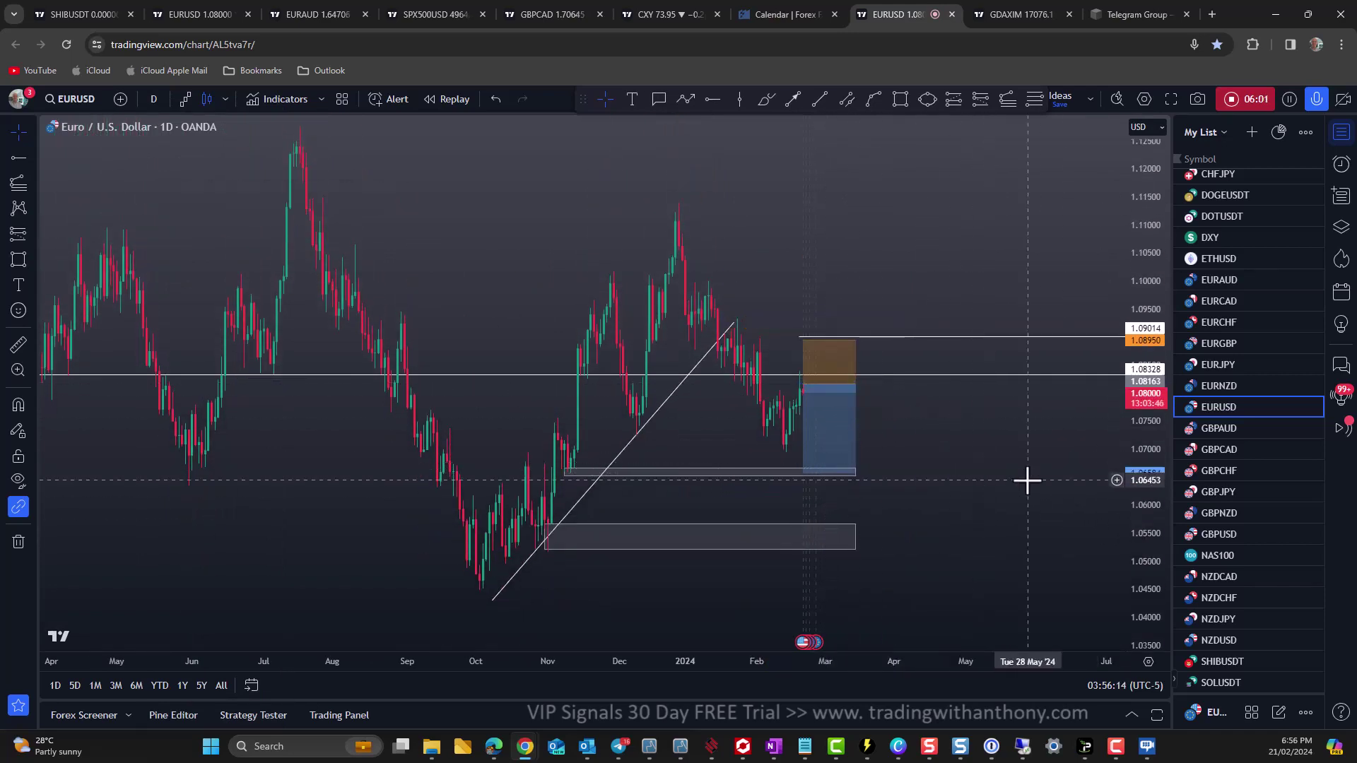
scroll(1011, 481, "down", 2)
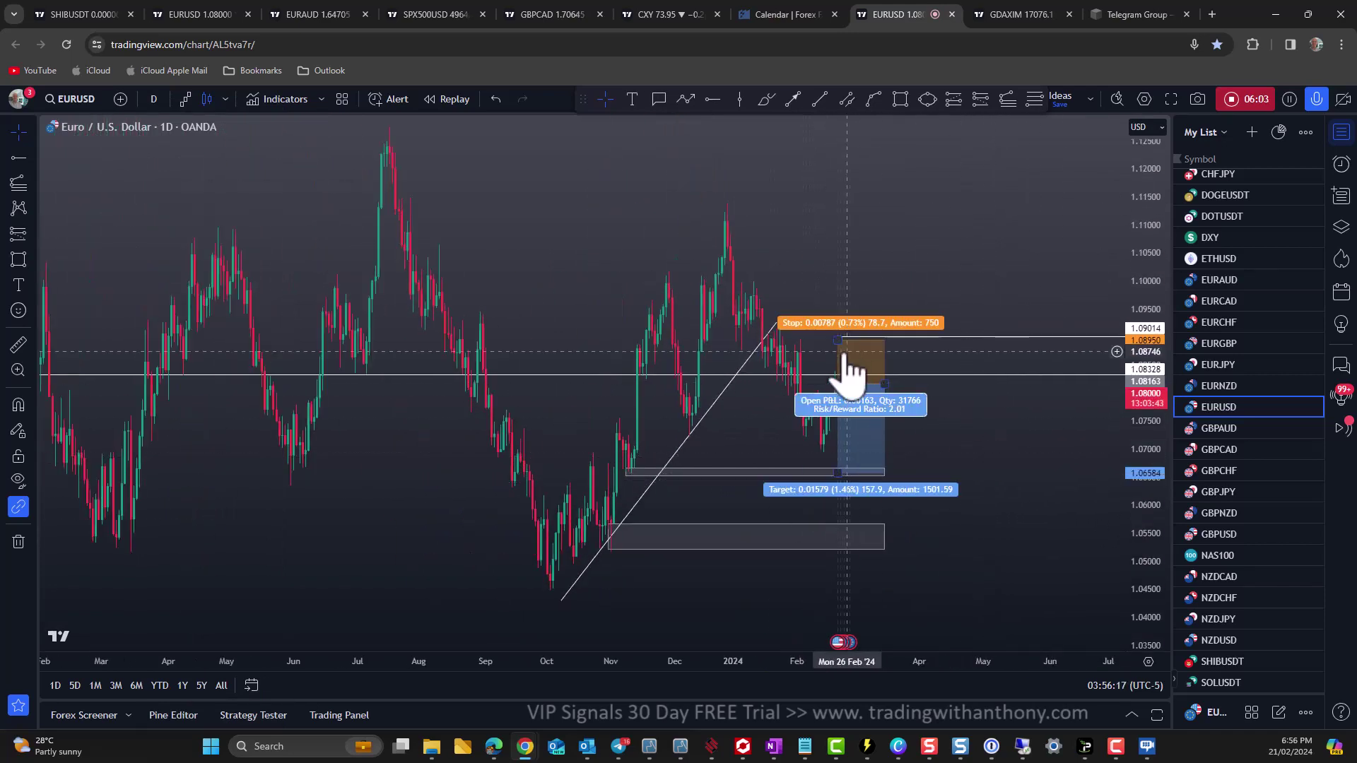
left_click_drag(974, 448, 1024, 452)
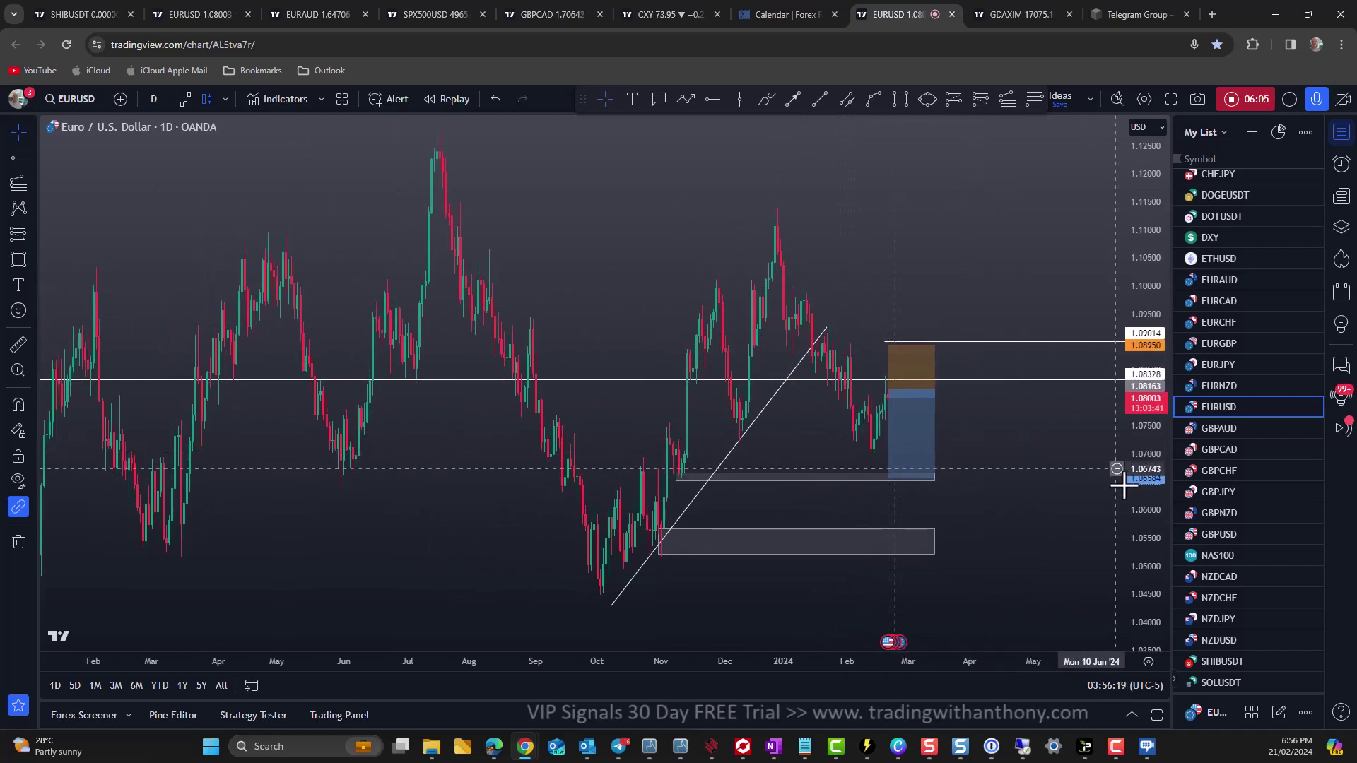
left_click_drag(1145, 486, 1145, 431)
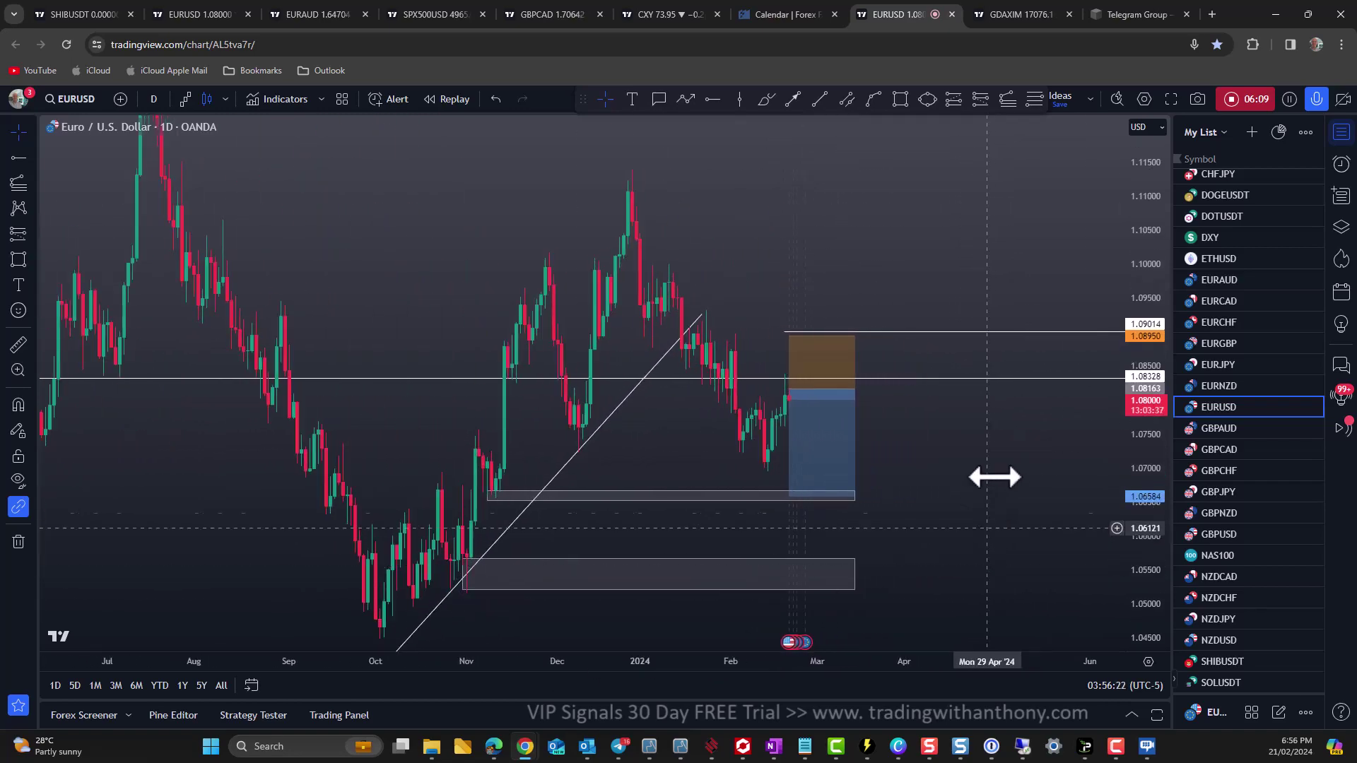